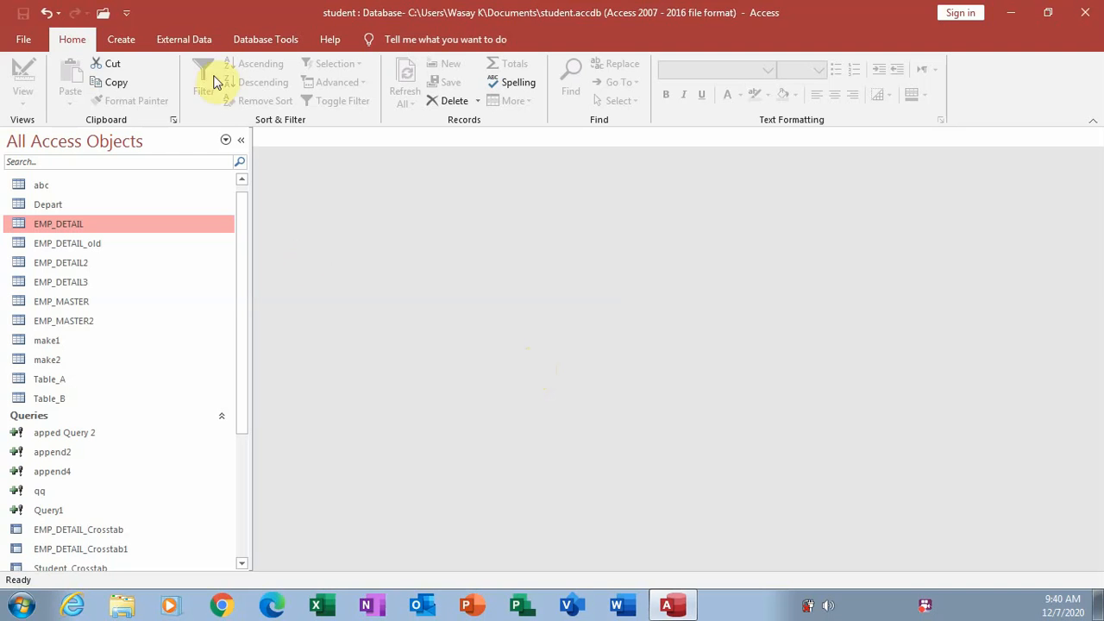
Create a new query in design view based on the EMP_DETAIL table
{"action": "left_click", "coordinate": [123, 43]}
{"action": "left_click", "coordinate": [253, 103]}
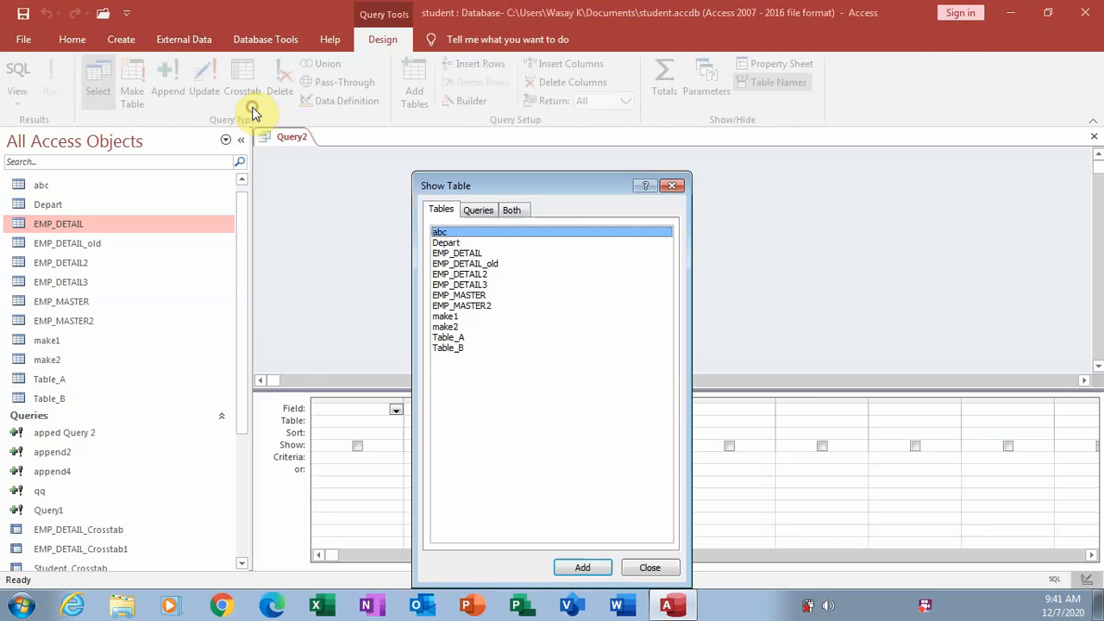
{"action": "left_click", "coordinate": [474, 253]}
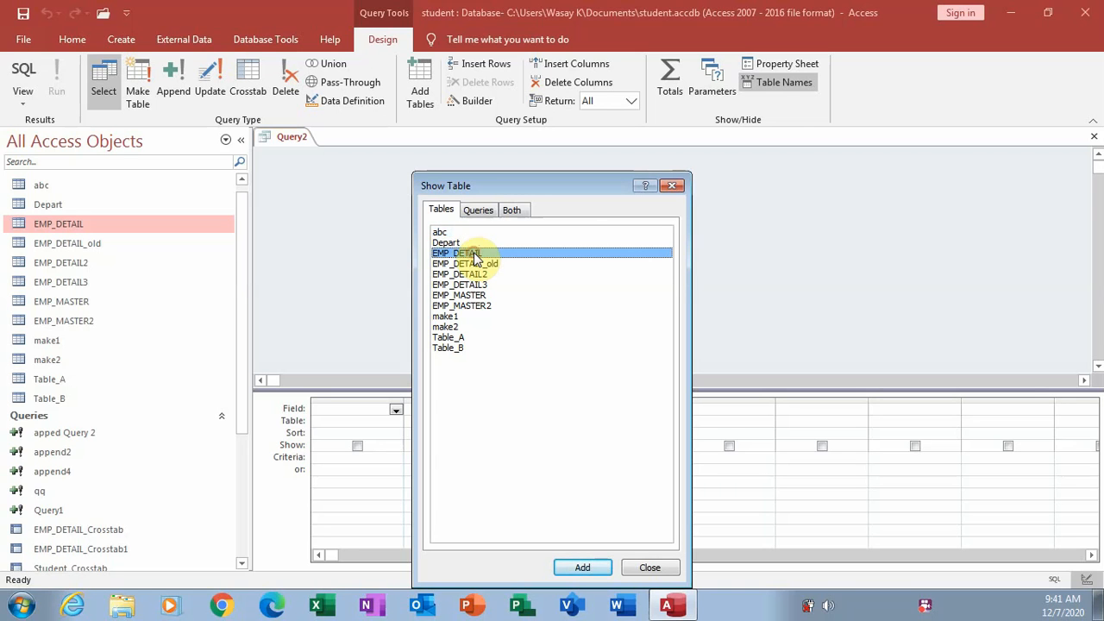
{"action": "left_click", "coordinate": [596, 569]}
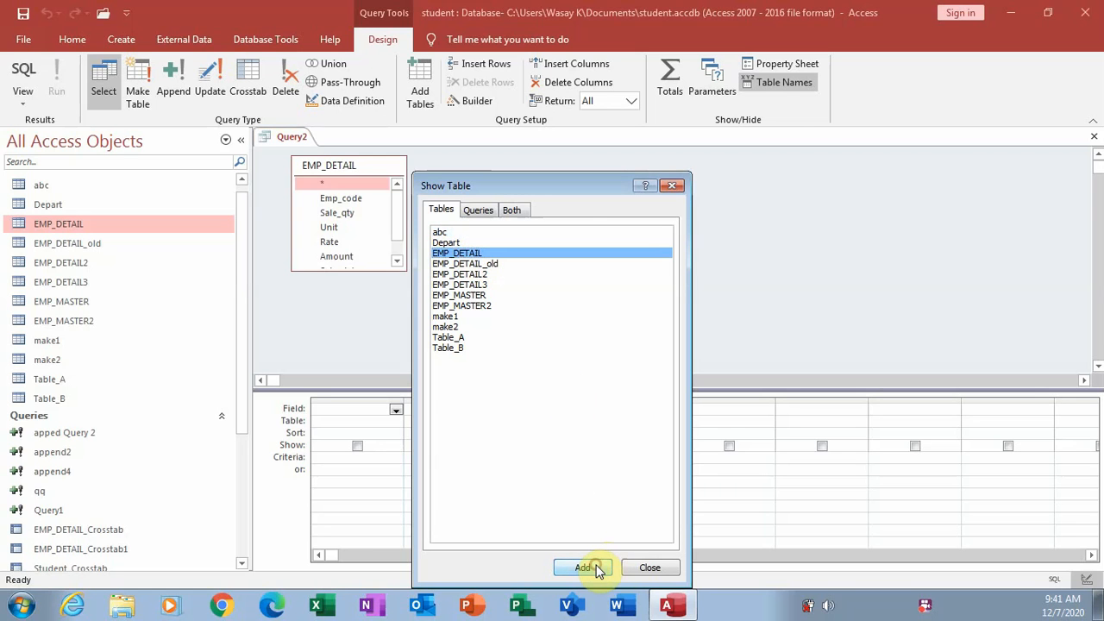
{"action": "left_click", "coordinate": [650, 568]}
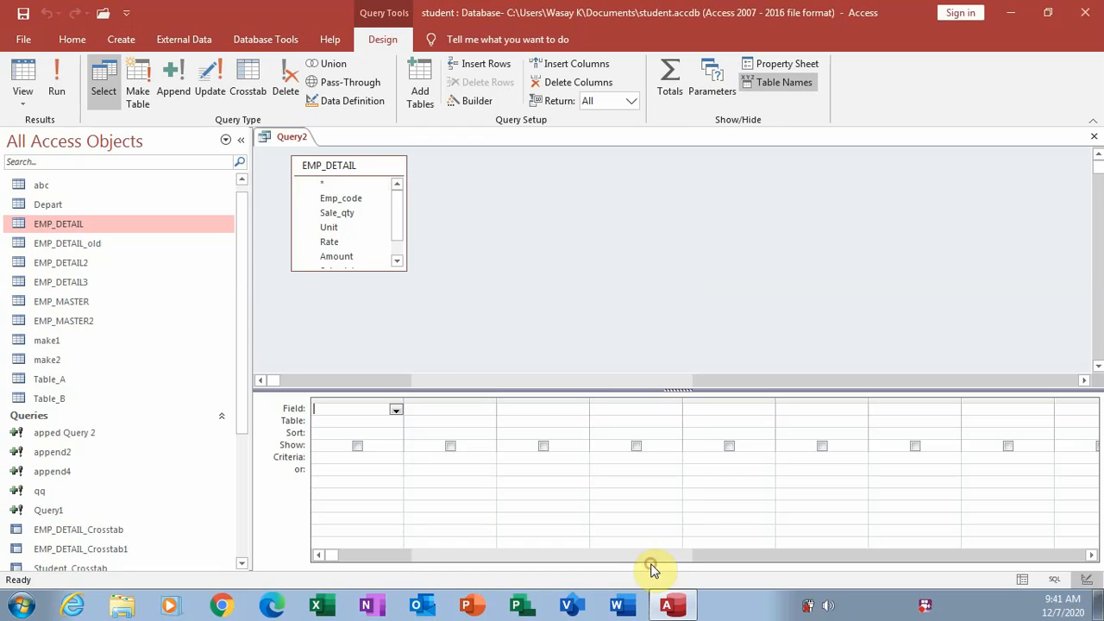
Add all EMP_DETAIL fields from Emp_code through type to the query grid
{"action": "double_click", "coordinate": [357, 200]}
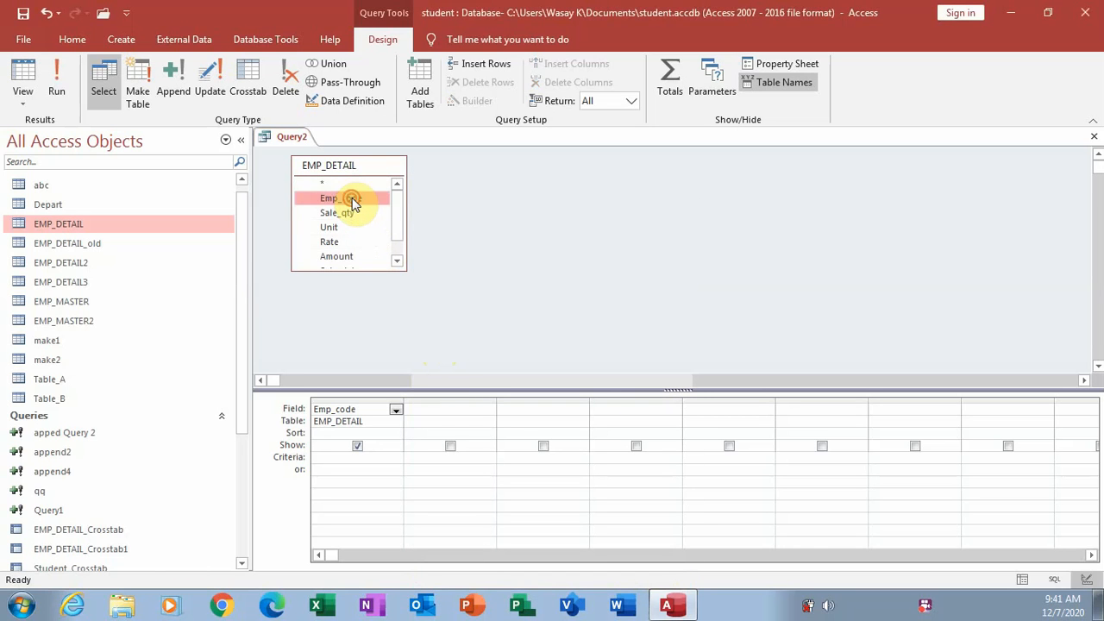
{"action": "double_click", "coordinate": [353, 202]}
{"action": "left_click", "coordinate": [354, 202]}
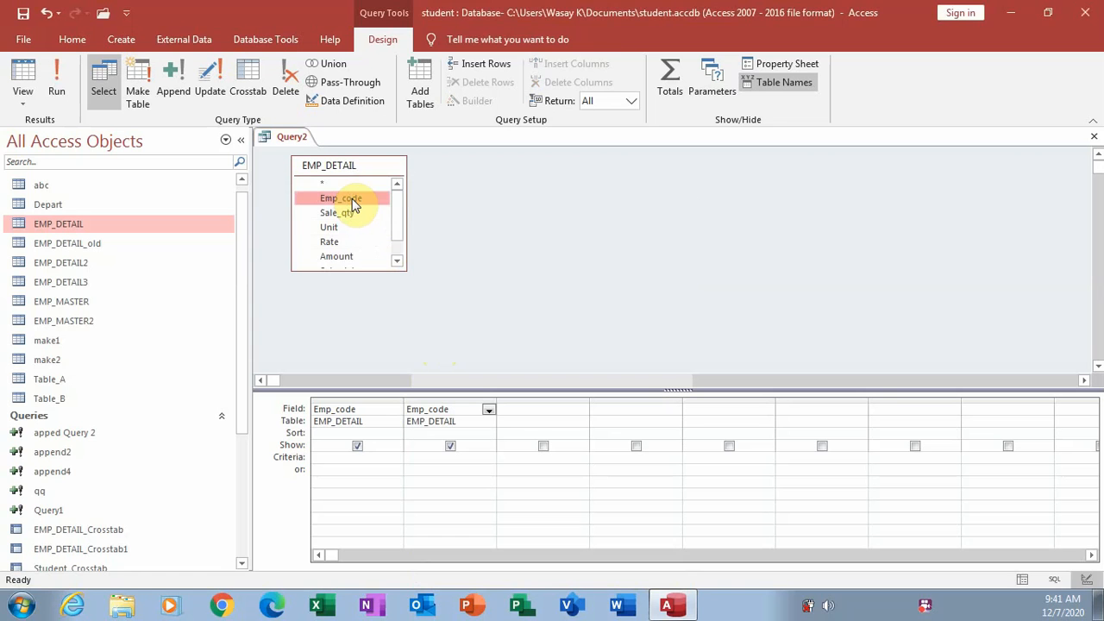
{"action": "key", "text": "shift+Down"}
{"action": "key", "text": "shift+Down"}
{"action": "key", "text": "shift+Down"}
{"action": "key", "text": "shift+Down"}
{"action": "key", "text": "shift+Down"}
{"action": "key", "text": "shift+Down"}
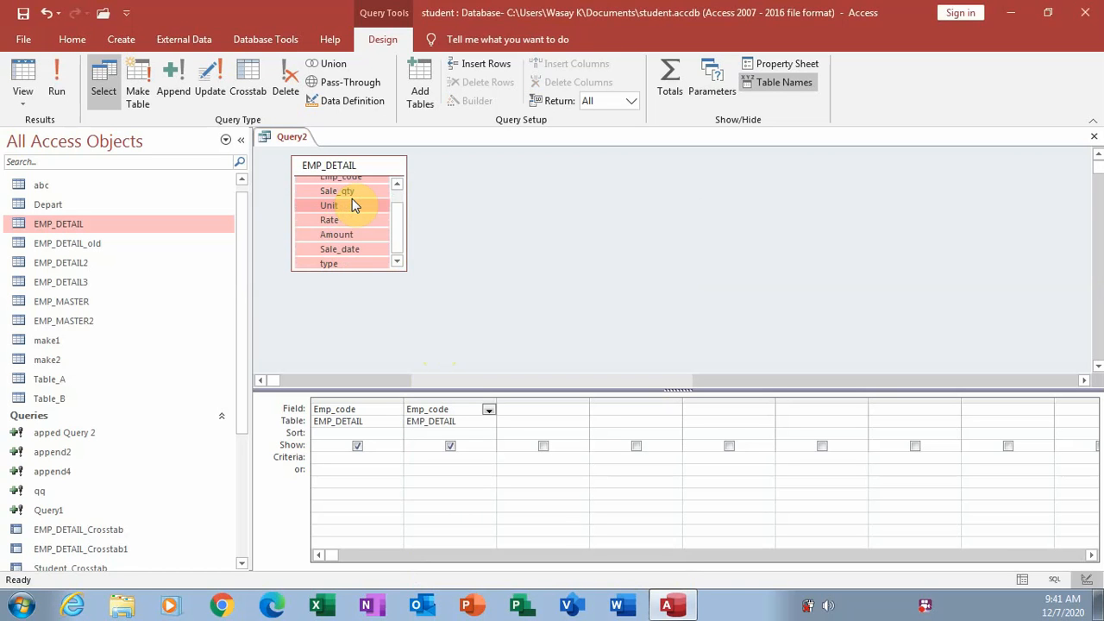
{"action": "left_click_drag", "start_coordinate": [352, 200], "coordinate": [550, 421]}
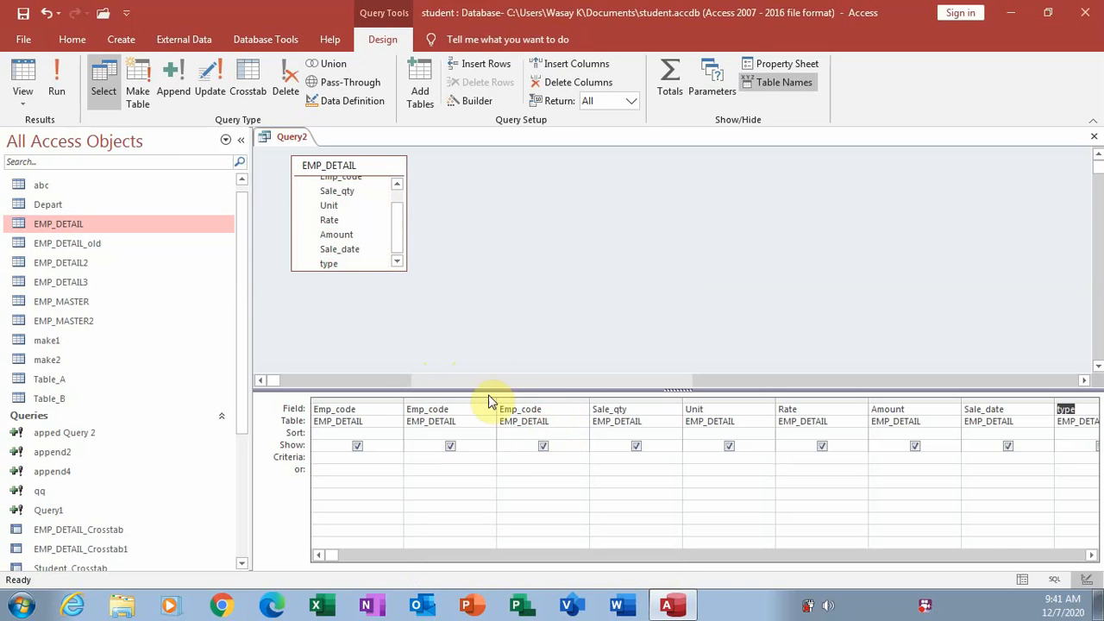
Delete the two duplicate Emp_code columns at the start of the query grid
{"action": "left_click", "coordinate": [371, 400]}
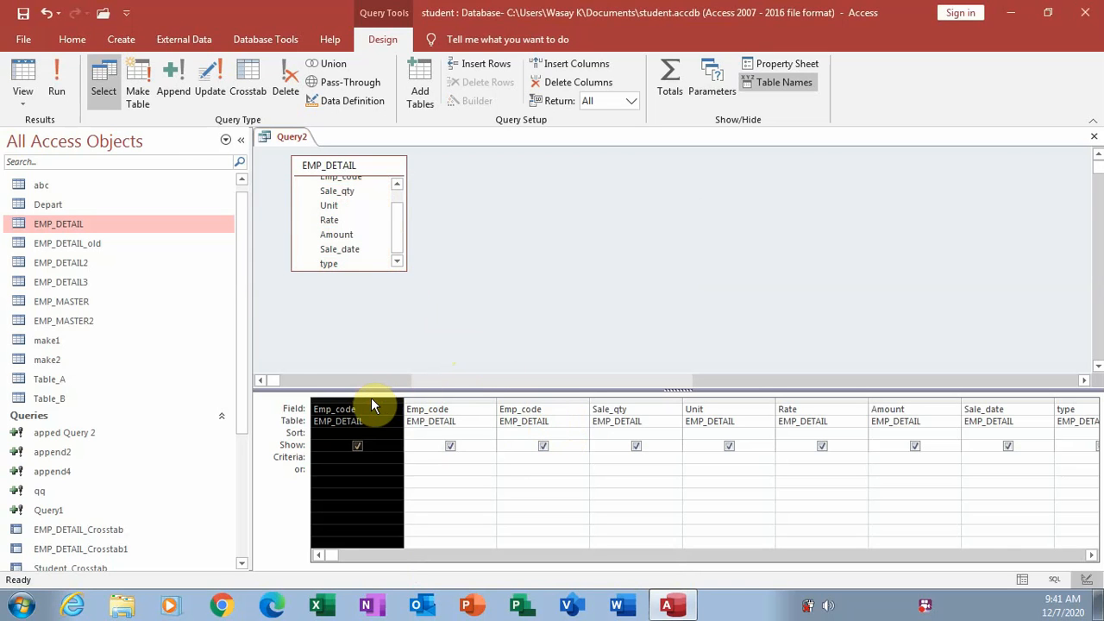
{"action": "key", "text": "Delete"}
{"action": "left_click", "coordinate": [365, 399]}
{"action": "key", "text": "Delete"}
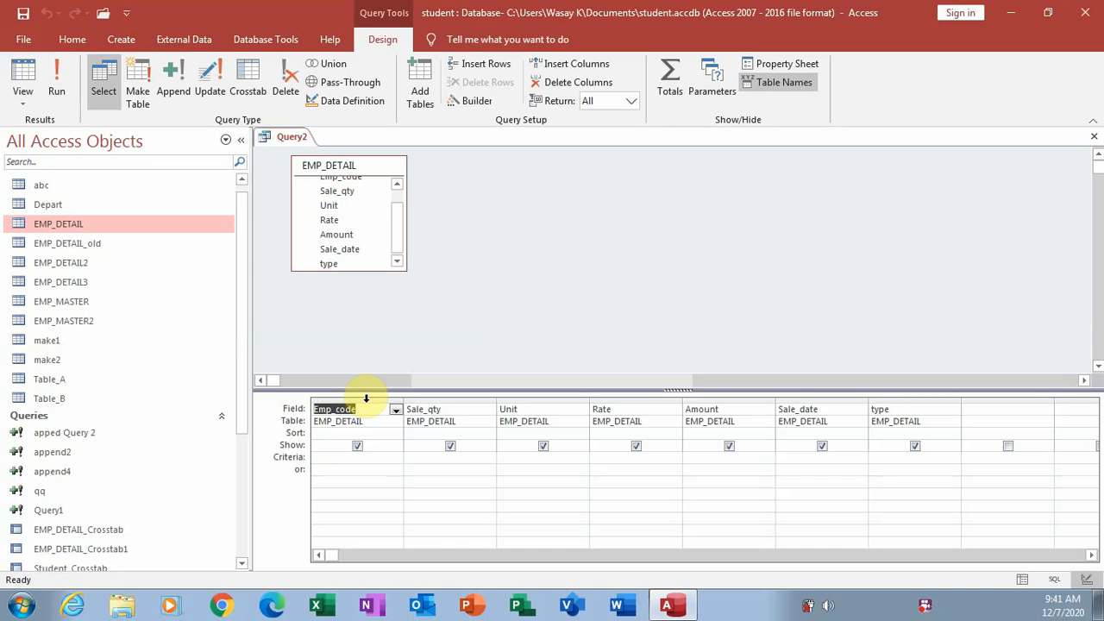
Convert the select query on EMP_DETAIL into an update query
{"action": "key", "text": "Down"}
{"action": "key", "text": "Down"}
{"action": "key", "text": "Down"}
{"action": "key", "text": "Down"}
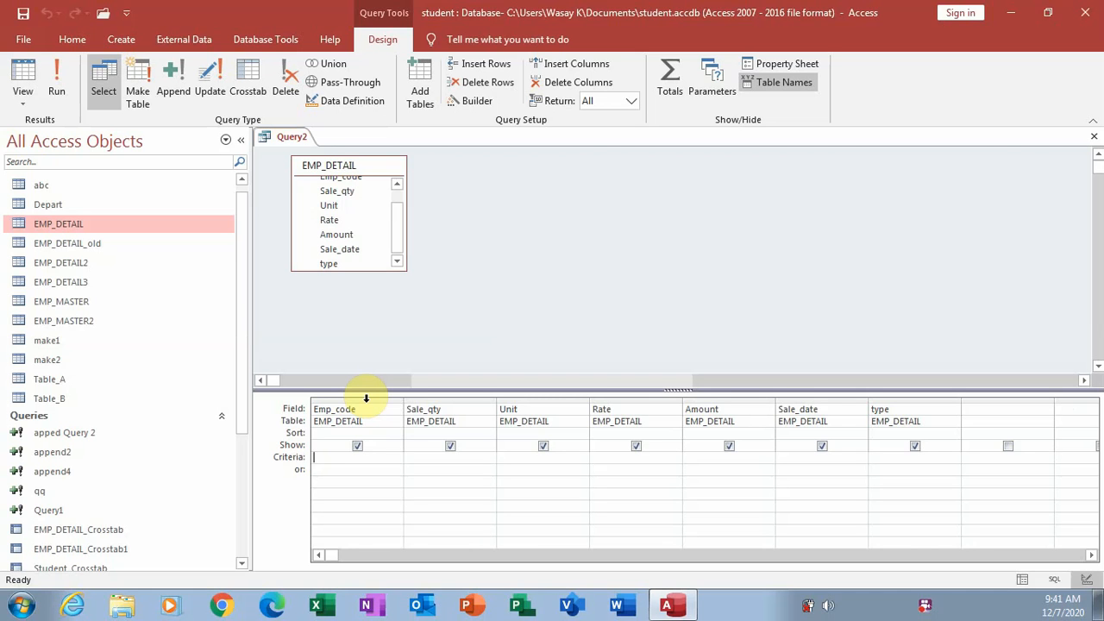
{"action": "left_click", "coordinate": [211, 93]}
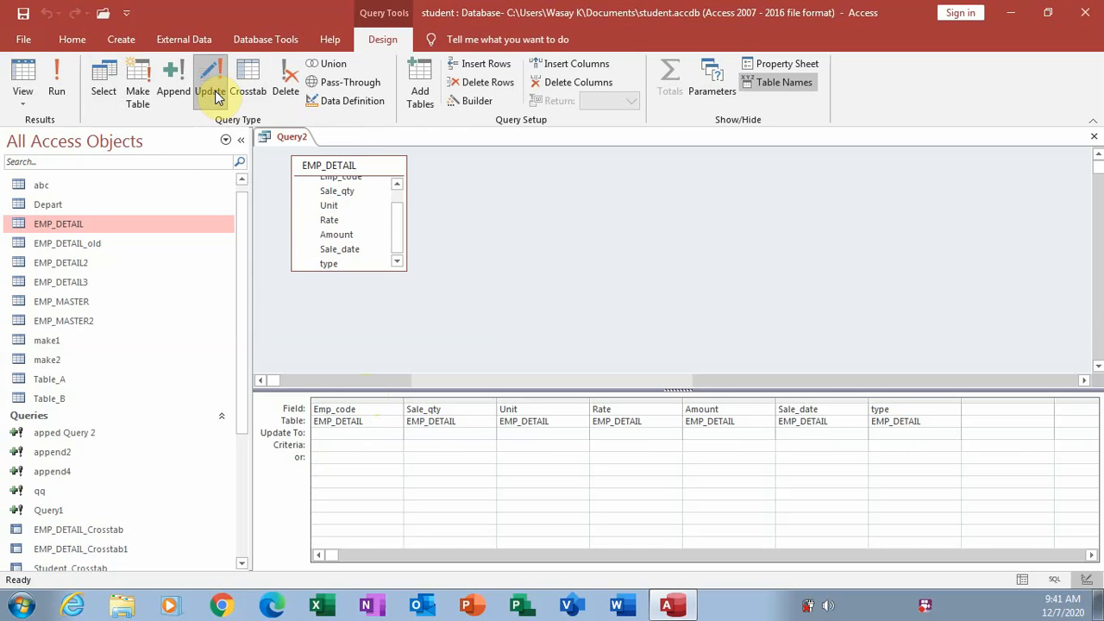
{"action": "left_click", "coordinate": [348, 433]}
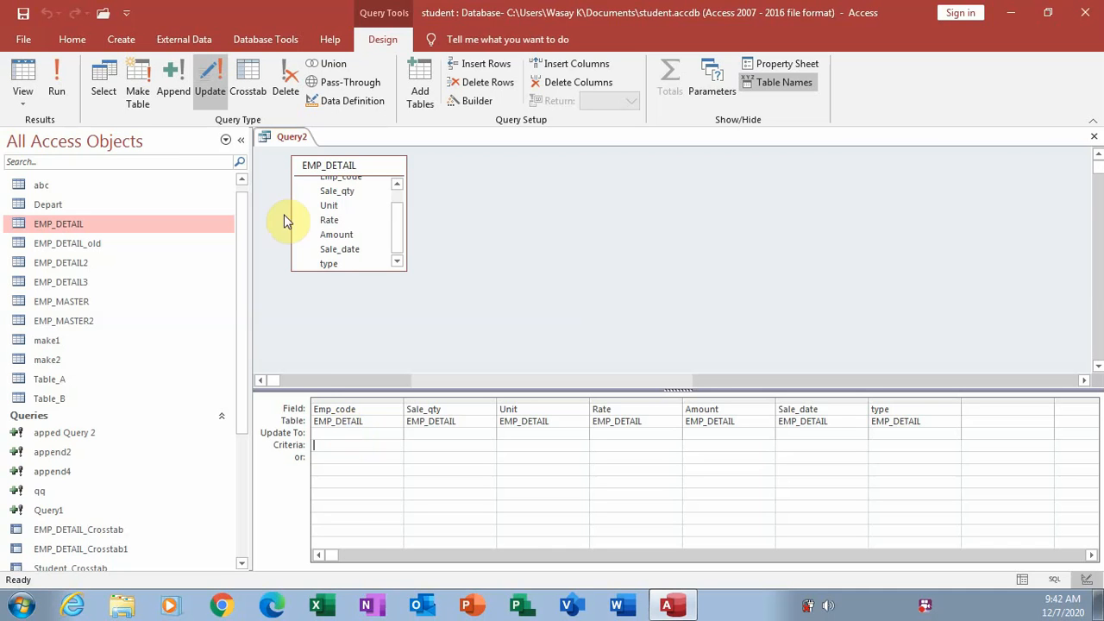
View the EMP_DETAIL table filtered to BANANA in the type column and close it without saving the changes
{"action": "right_click", "coordinate": [188, 231]}
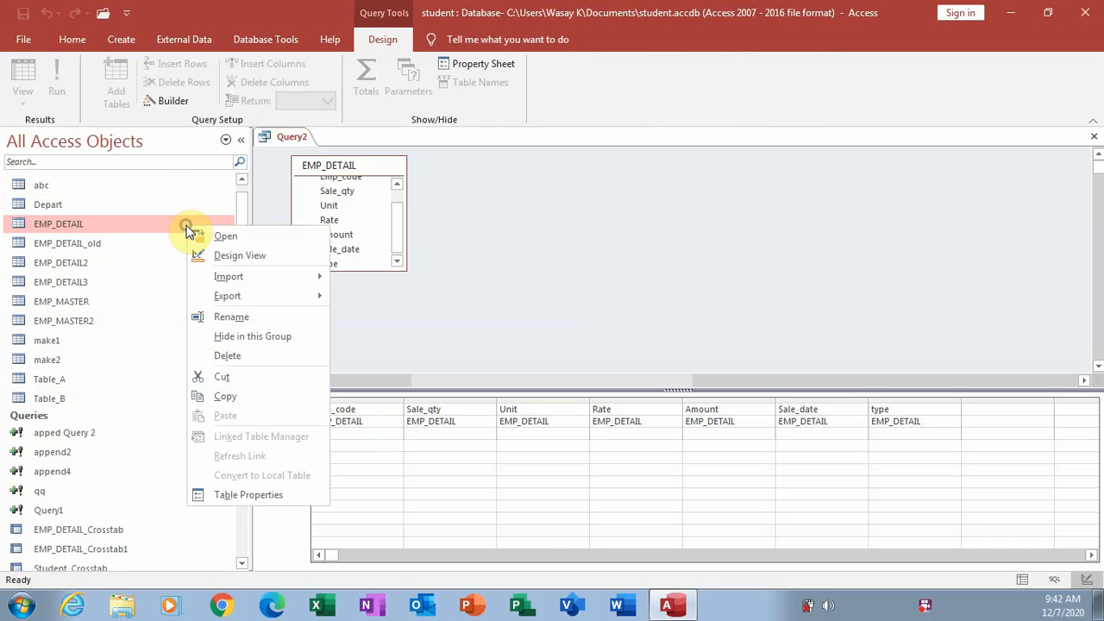
{"action": "left_click", "coordinate": [240, 234]}
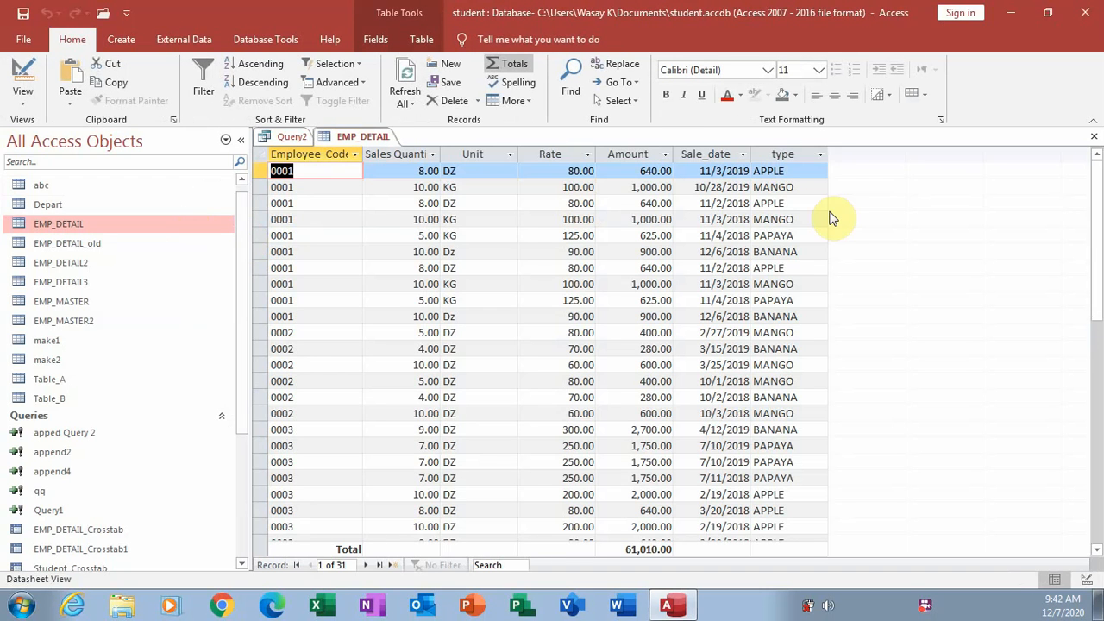
{"action": "left_click", "coordinate": [821, 155]}
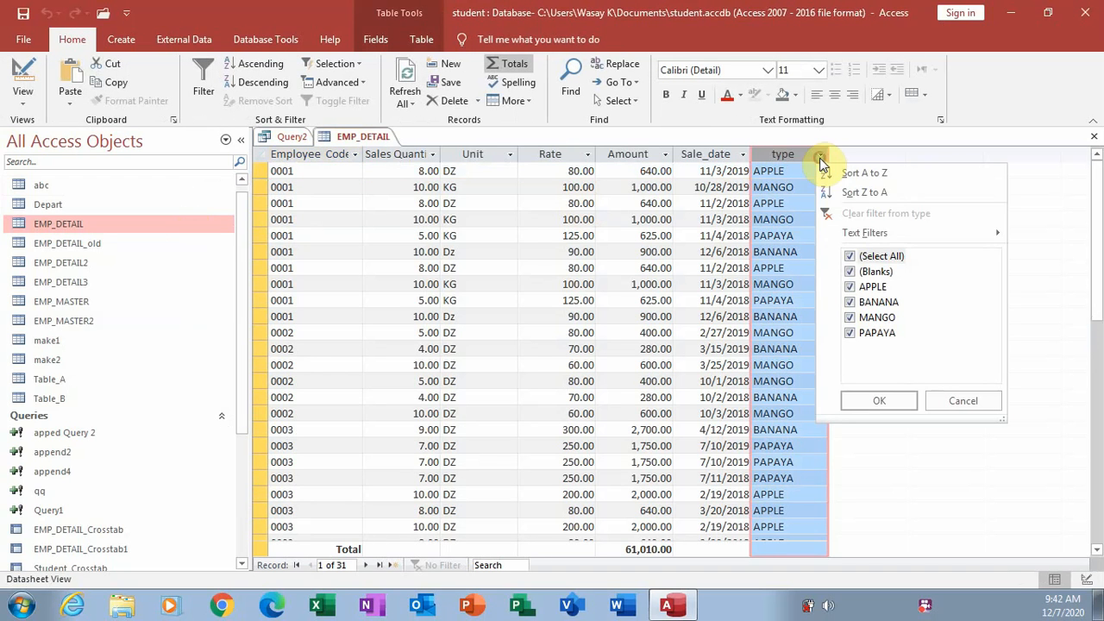
{"action": "left_click", "coordinate": [869, 258]}
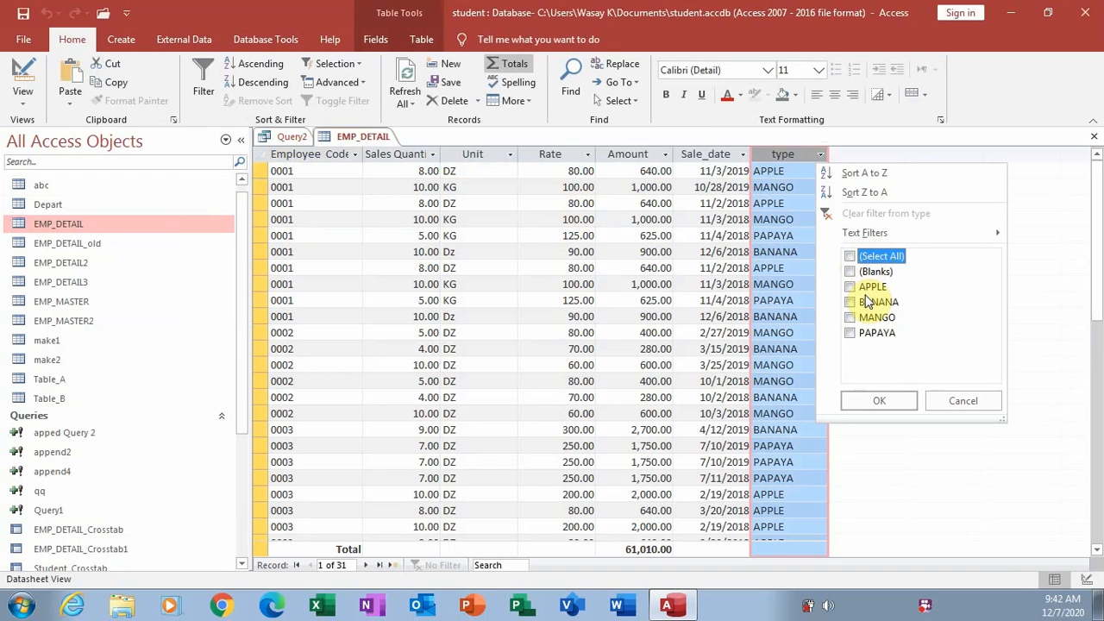
{"action": "left_click", "coordinate": [869, 302]}
{"action": "left_click", "coordinate": [874, 402]}
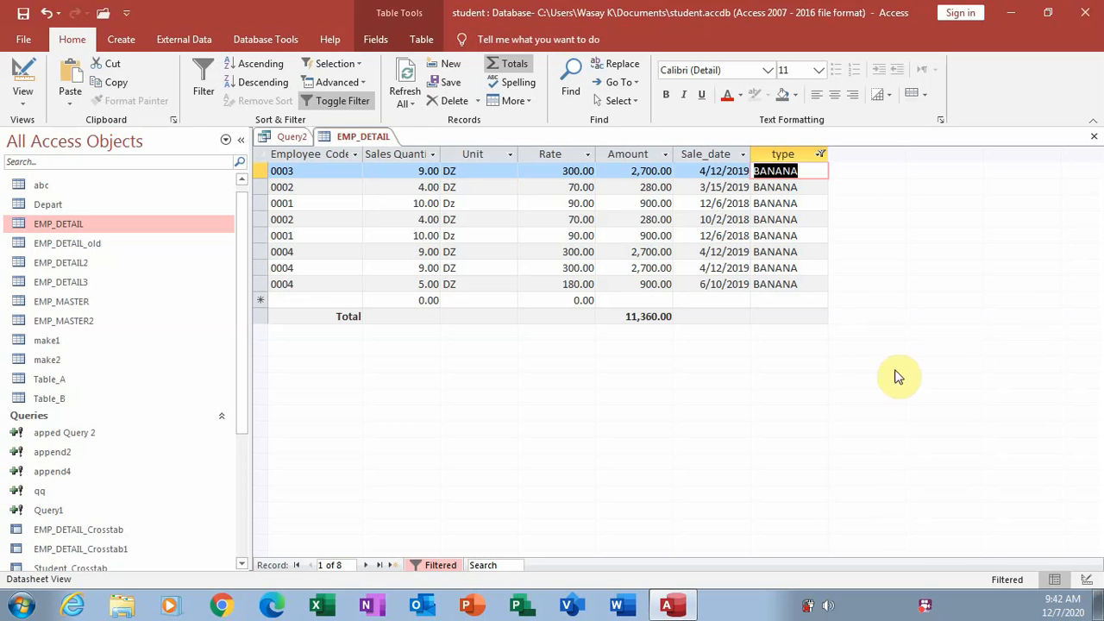
{"action": "left_click", "coordinate": [1094, 137]}
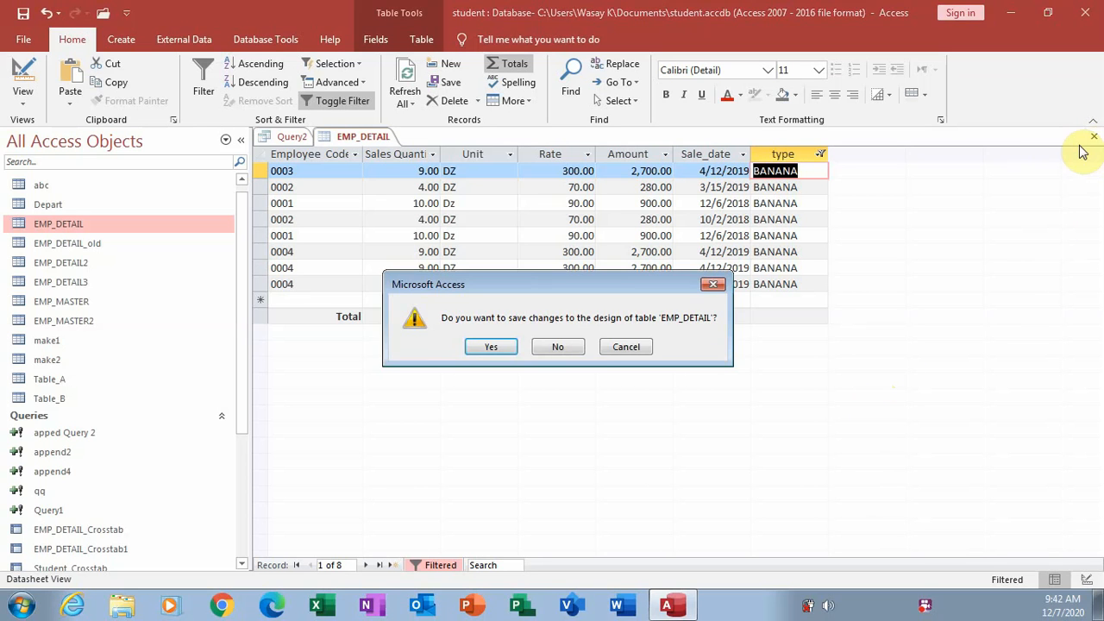
{"action": "left_click", "coordinate": [558, 347]}
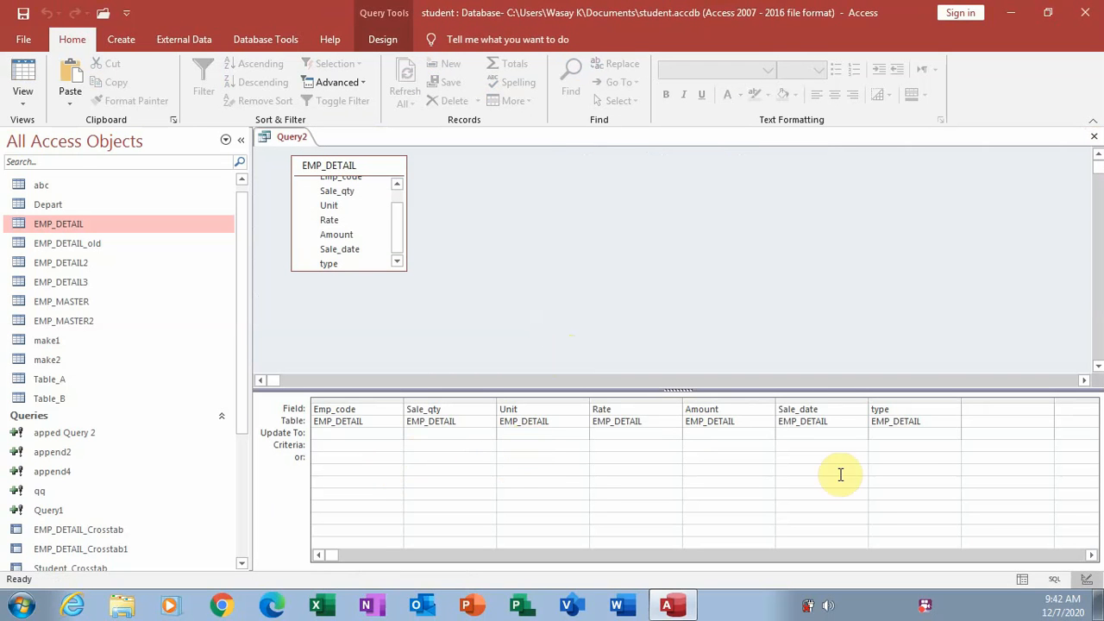
Set the type field's criteria to "apple" and its Update To value to "banana"
{"action": "left_click", "coordinate": [917, 444]}
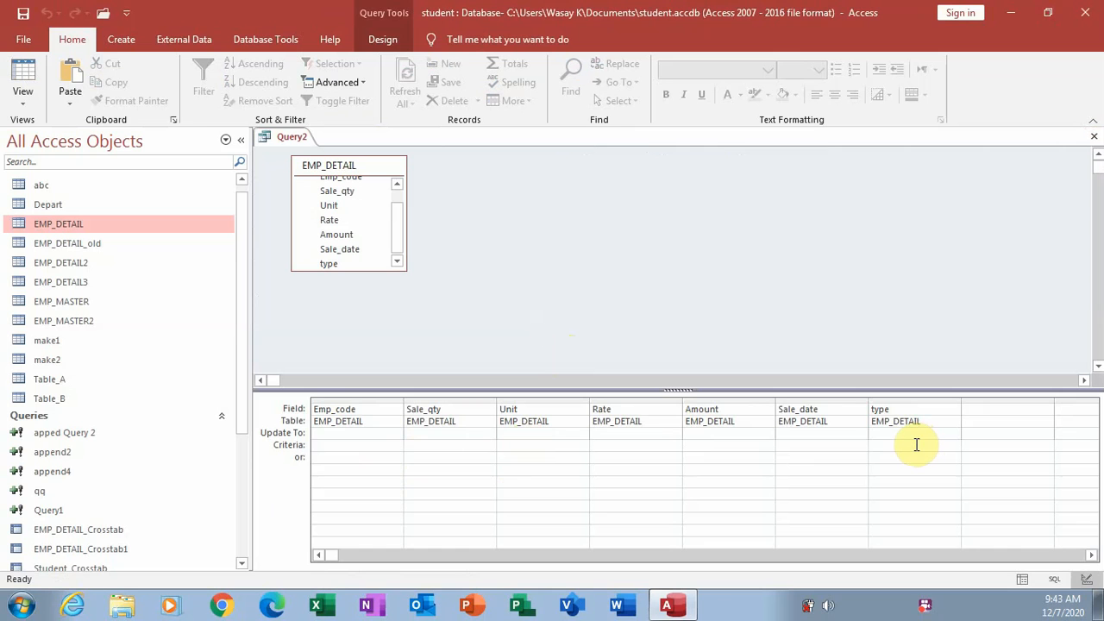
{"action": "type", "text": "apple"}
{"action": "key", "text": "Up"}
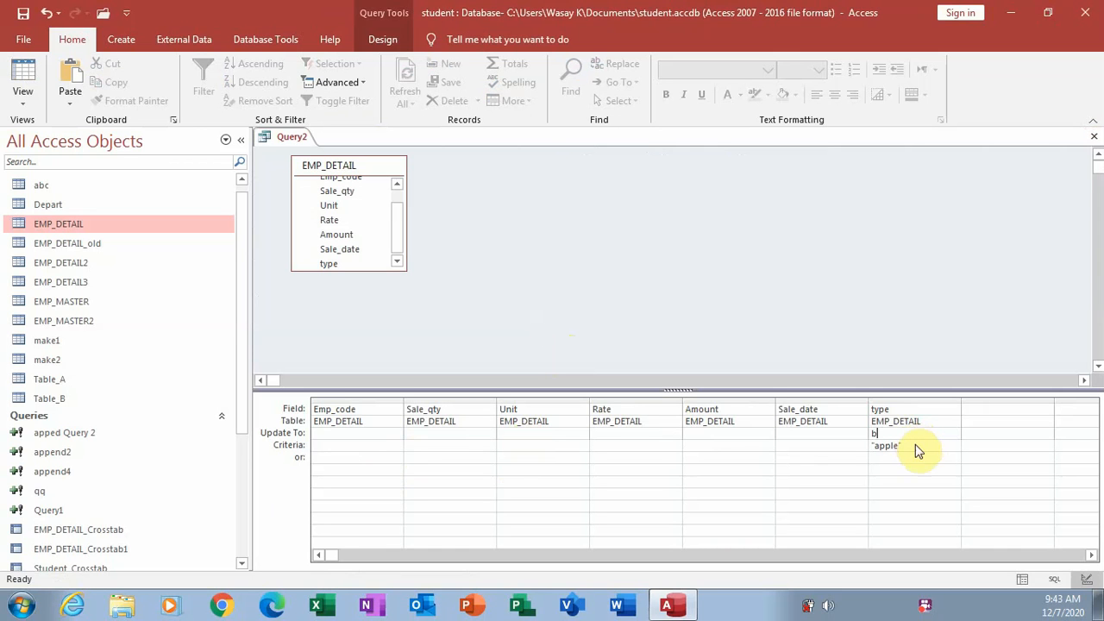
{"action": "type", "text": "banana"}
{"action": "key", "text": "Down"}
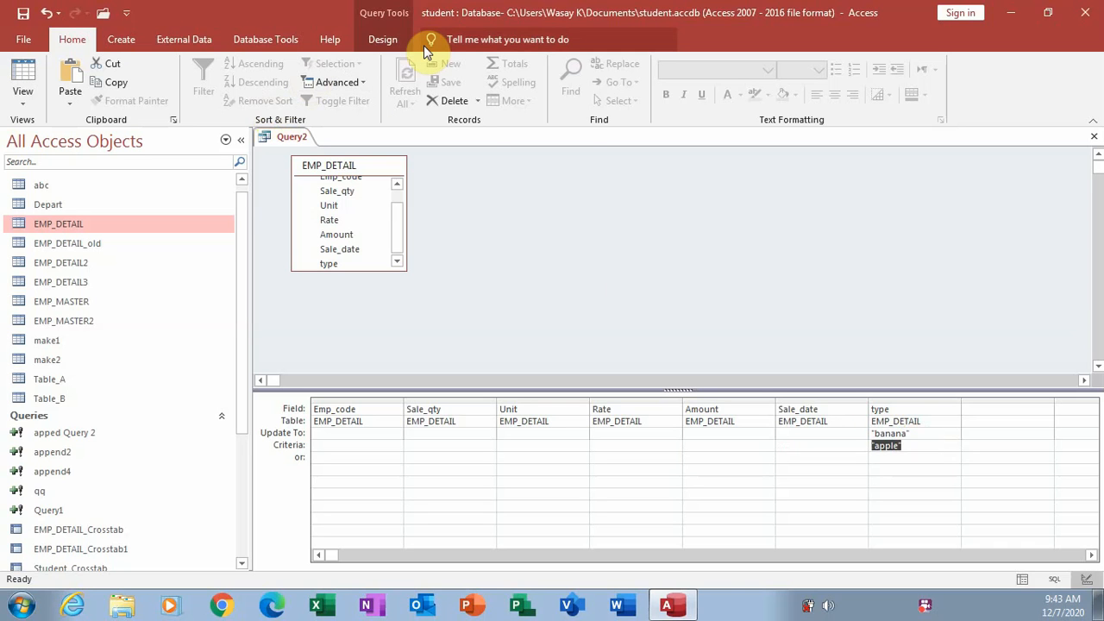
Run the update query and confirm updating the matching records
{"action": "left_click", "coordinate": [370, 39]}
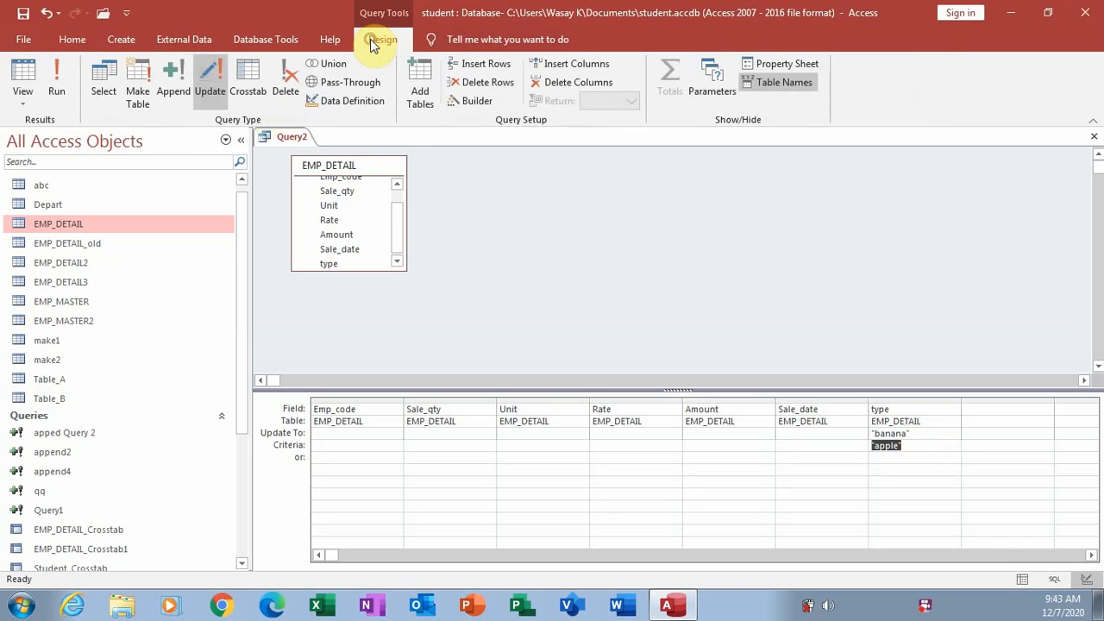
{"action": "left_click", "coordinate": [67, 77]}
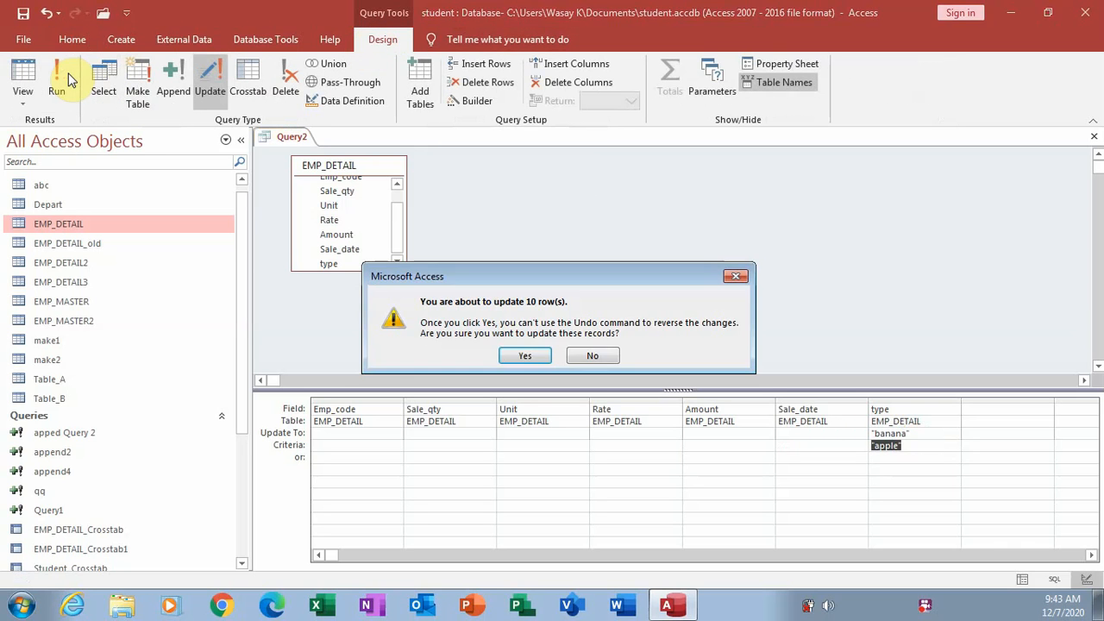
{"action": "left_click", "coordinate": [525, 357]}
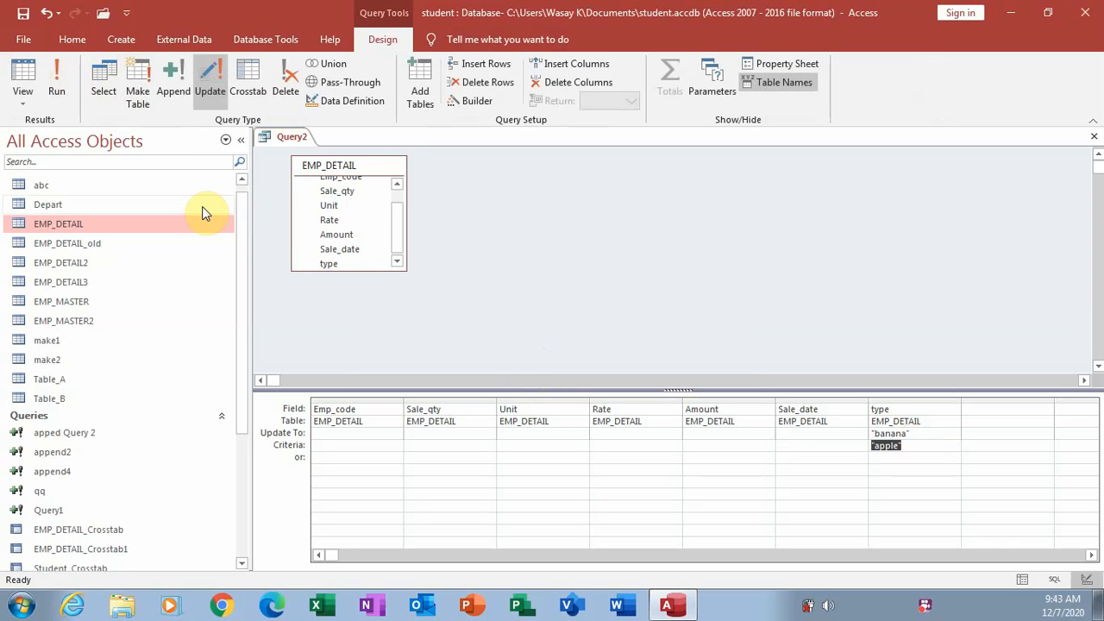
Open the EMP_DETAIL table and check which values the type column's filter list offers
{"action": "right_click", "coordinate": [91, 225]}
{"action": "left_click", "coordinate": [129, 234]}
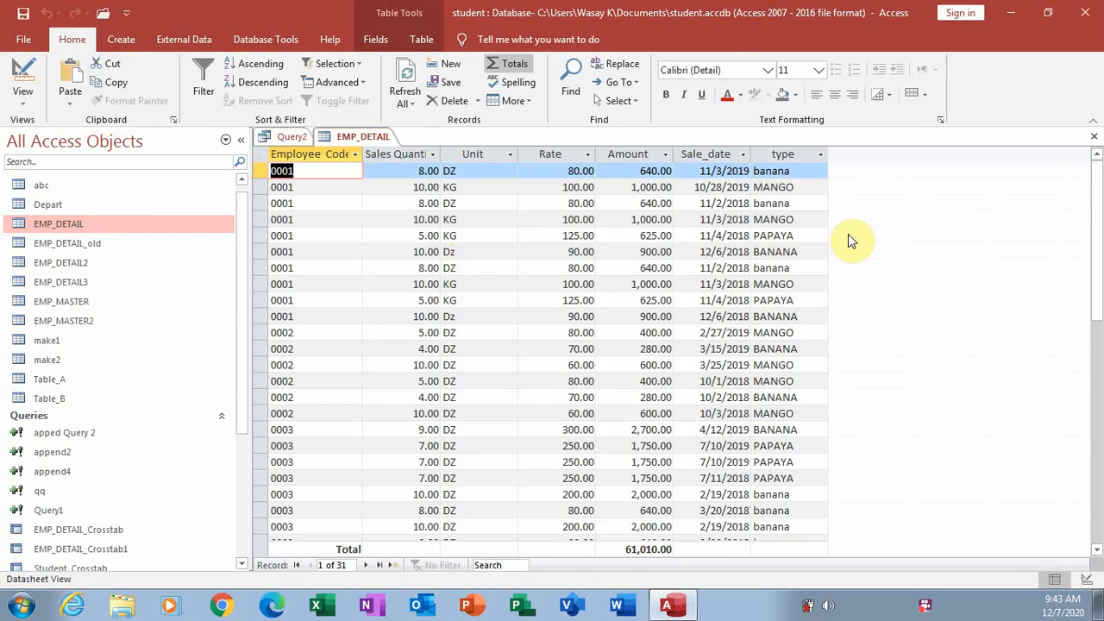
{"action": "left_click", "coordinate": [822, 156]}
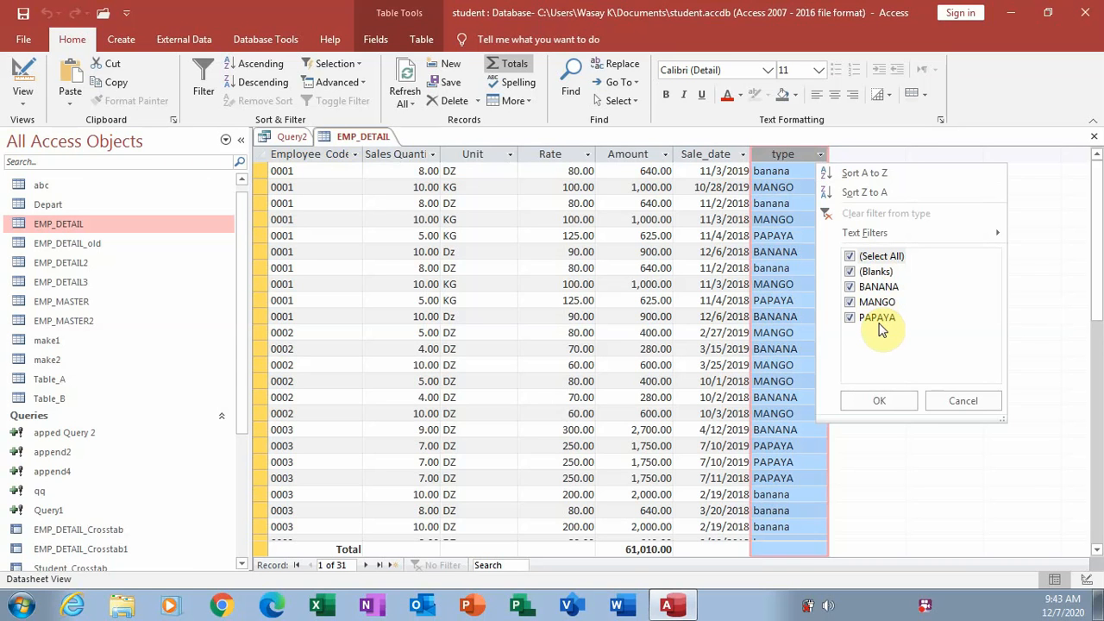
{"action": "left_click", "coordinate": [879, 401]}
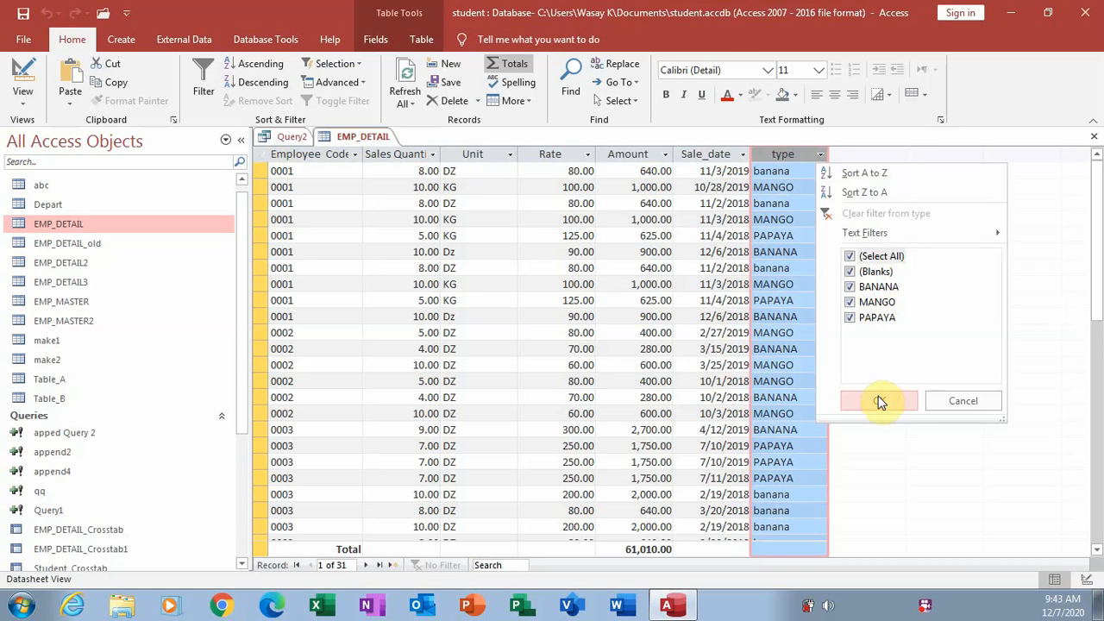
{"action": "left_click", "coordinate": [886, 405]}
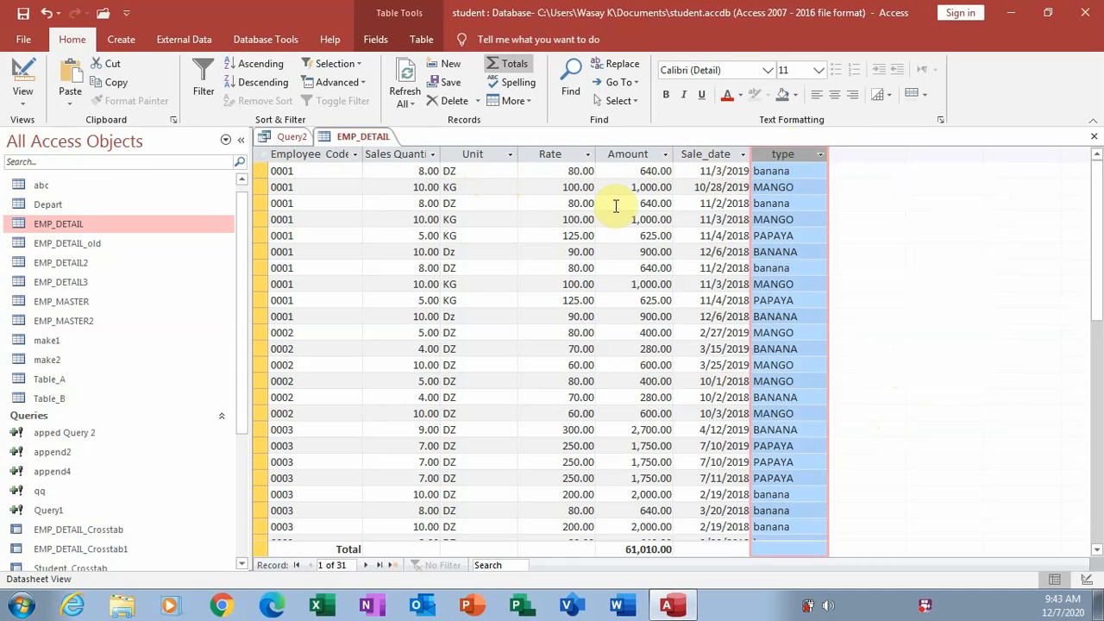
Filter the EMP_DETAIL table to show only BANANA records in the type column
{"action": "left_click", "coordinate": [819, 154]}
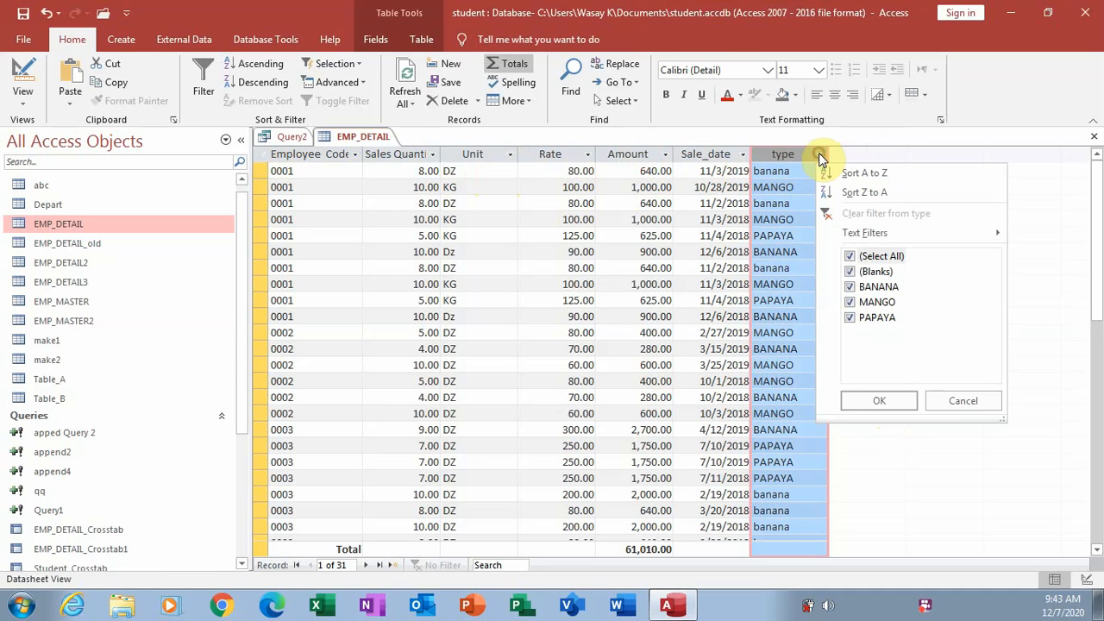
{"action": "left_click", "coordinate": [871, 257]}
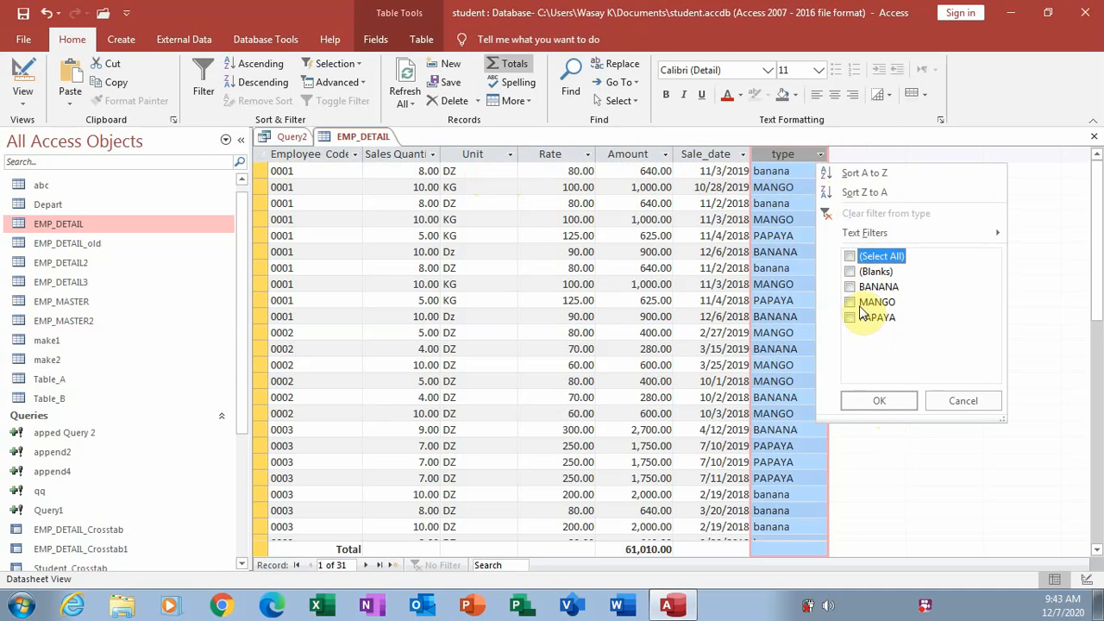
{"action": "left_click", "coordinate": [852, 287]}
{"action": "left_click", "coordinate": [854, 302]}
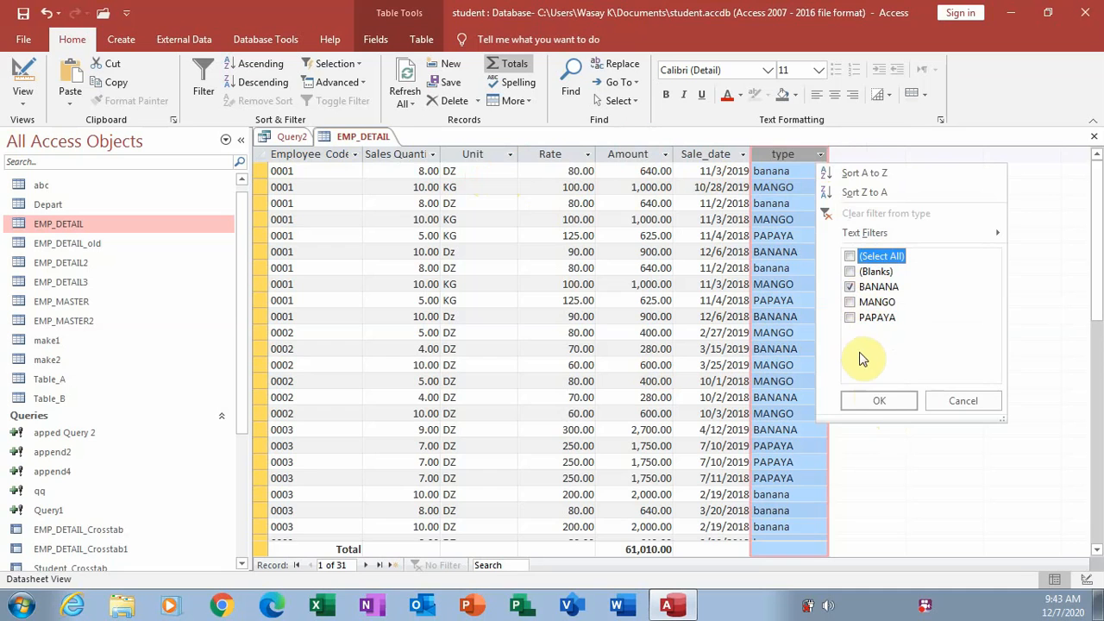
{"action": "left_click", "coordinate": [873, 398]}
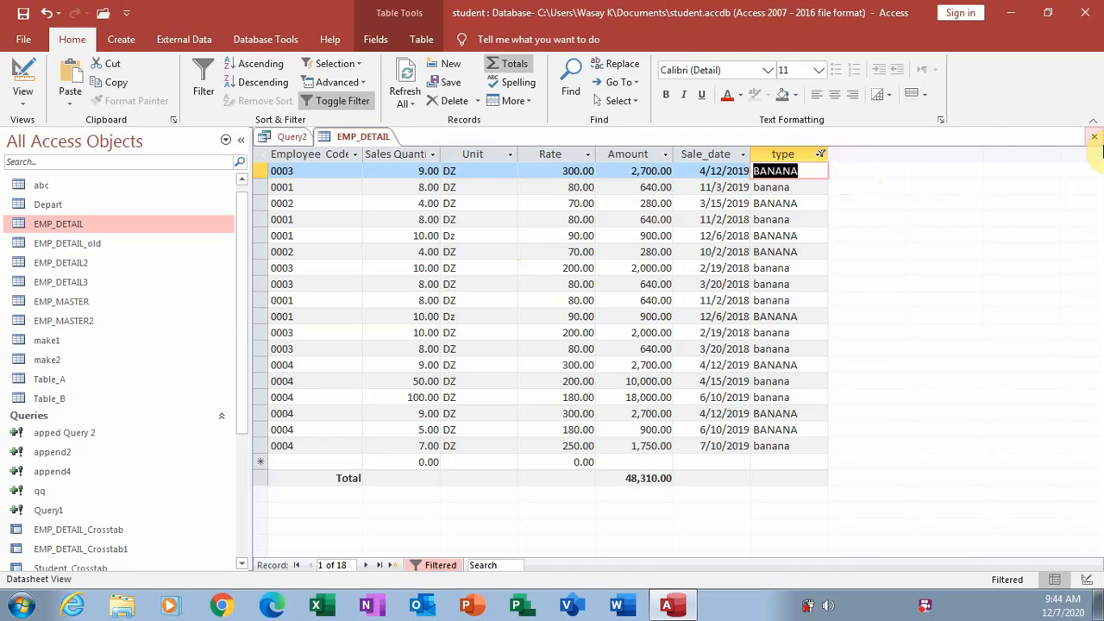
Show all values of the type column in EMP_DETAIL again, and close the table saving its design changes
{"action": "left_click", "coordinate": [820, 154]}
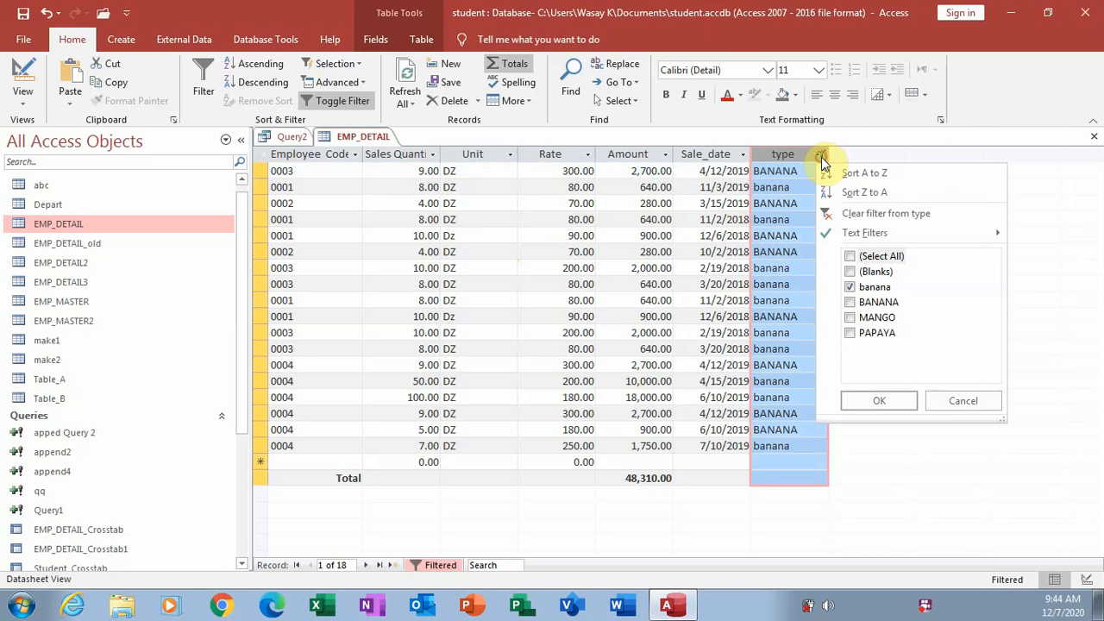
{"action": "left_click", "coordinate": [871, 256]}
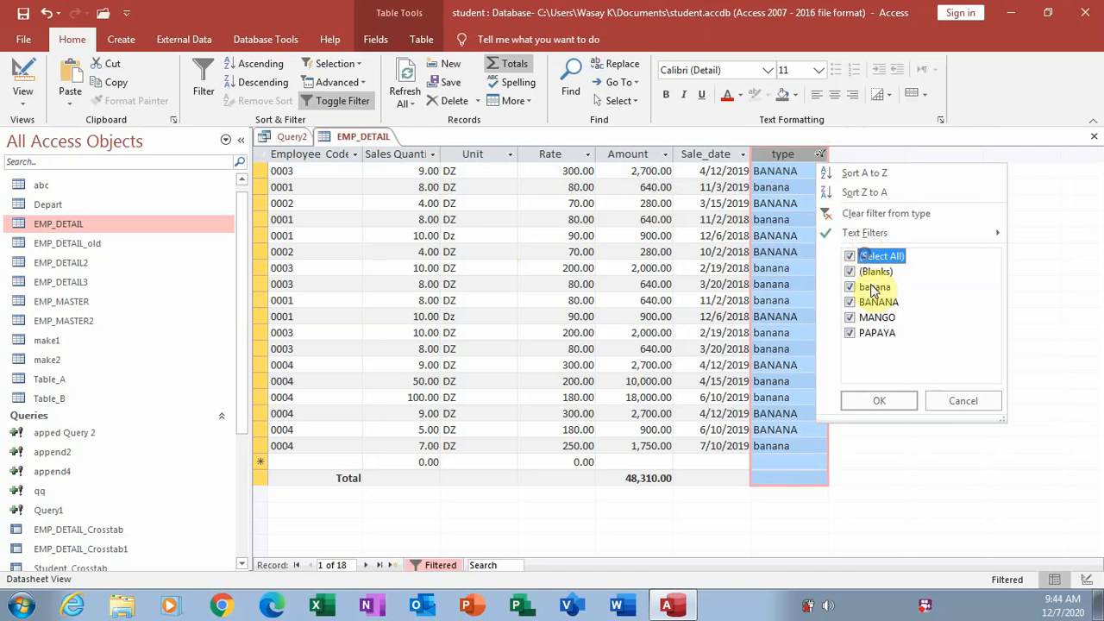
{"action": "left_click", "coordinate": [883, 402]}
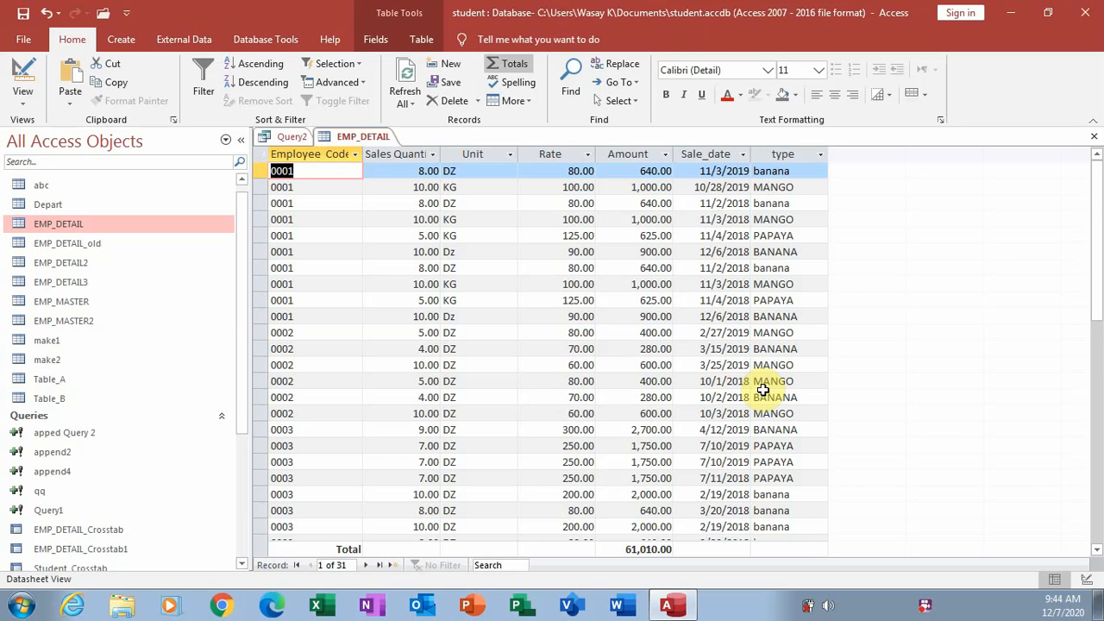
{"action": "left_click", "coordinate": [1097, 140]}
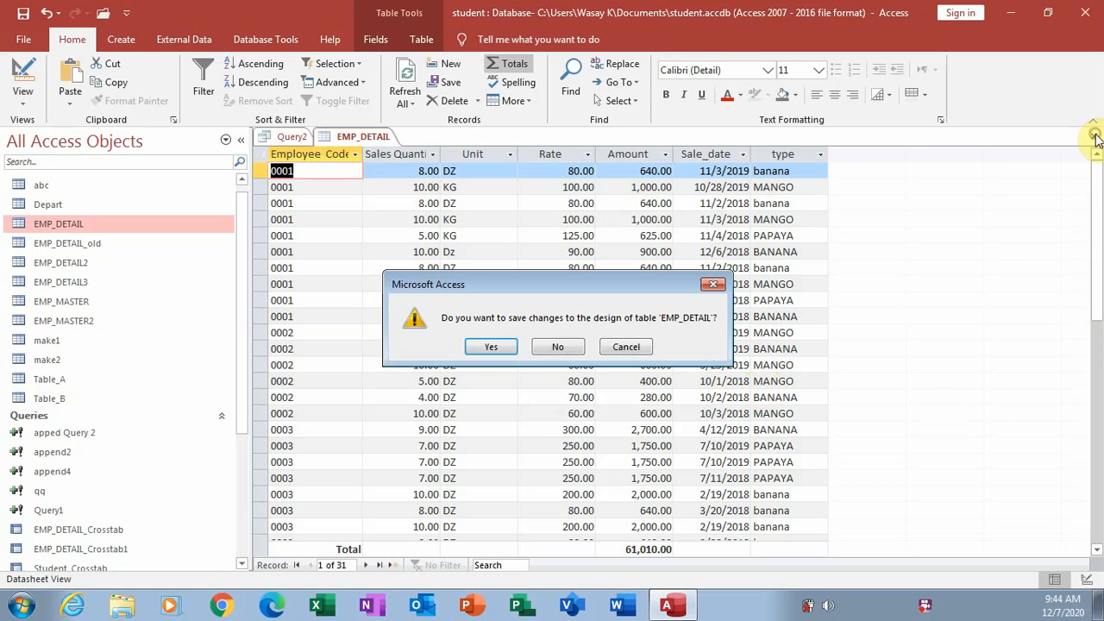
{"action": "left_click", "coordinate": [493, 346]}
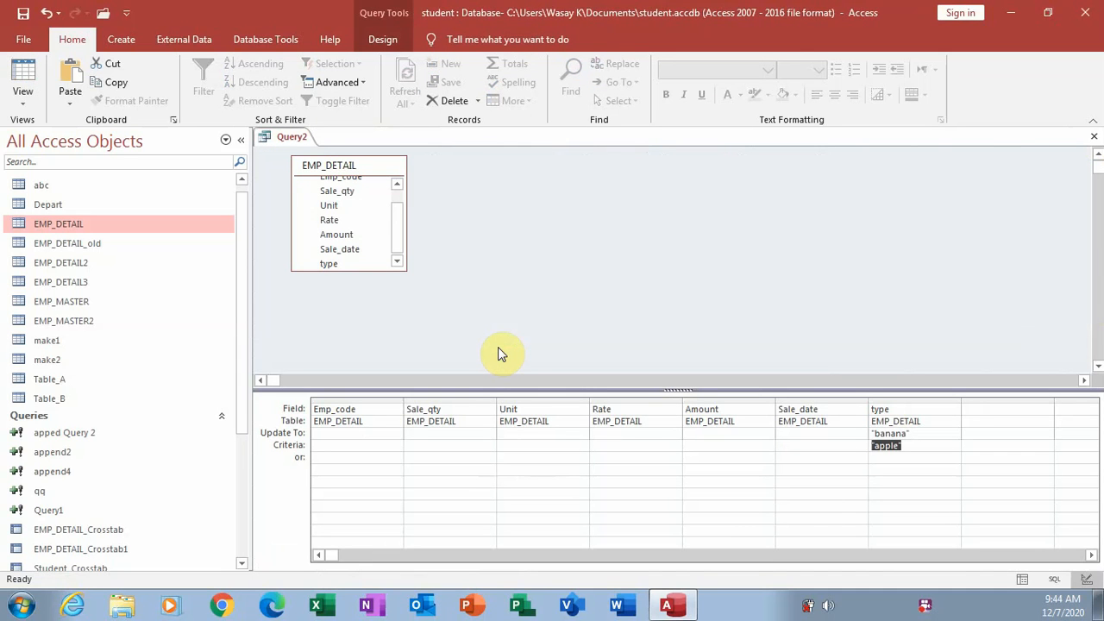
Clear the type field's Update To and criteria values in the update query
{"action": "key", "text": "Up"}
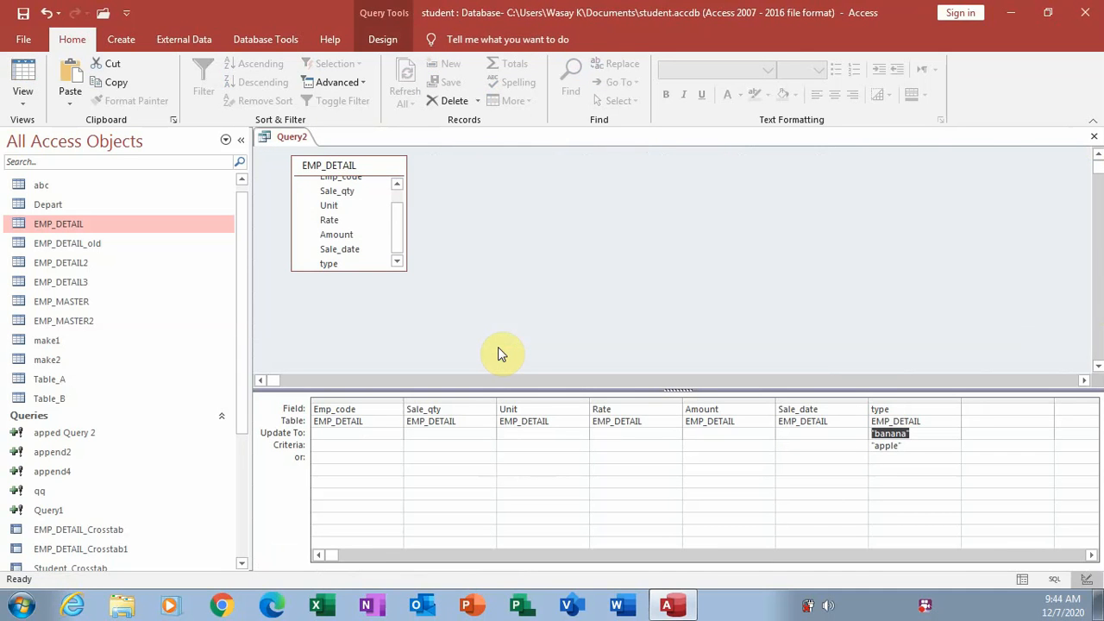
{"action": "key", "text": "Delete"}
{"action": "key", "text": "Down"}
{"action": "key", "text": "Delete"}
{"action": "key", "text": "Up"}
{"action": "key", "text": "Left"}
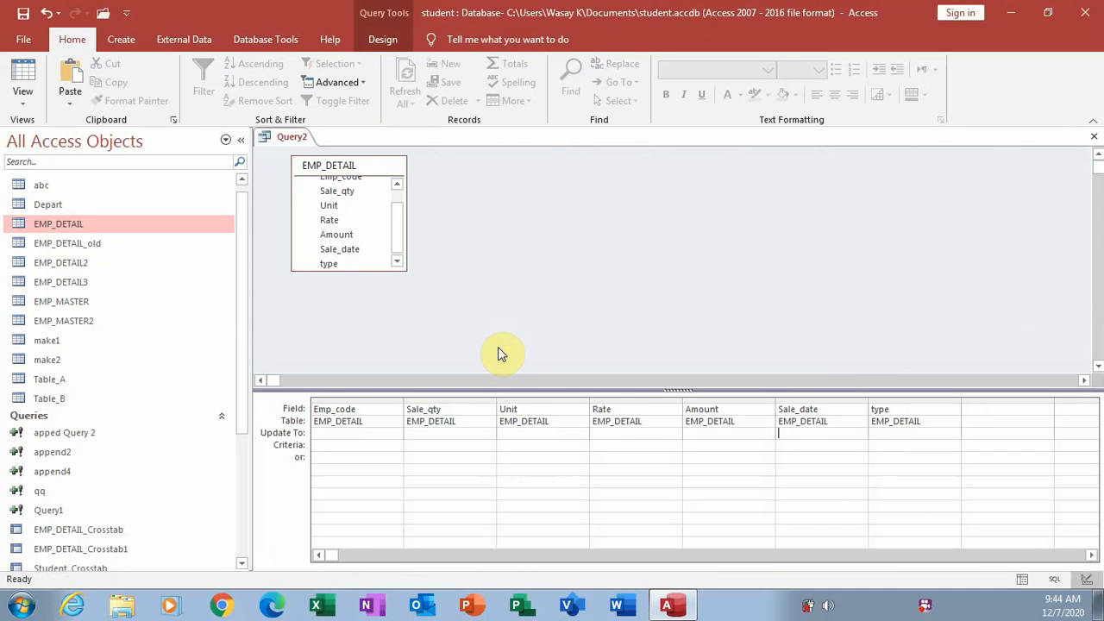
{"action": "key", "text": "Left"}
{"action": "key", "text": "Left"}
{"action": "key", "text": "Left"}
{"action": "key", "text": "Left"}
{"action": "key", "text": "Left"}
{"action": "key", "text": "Left"}
{"action": "key", "text": "Right"}
Check the employee codes in EMP_DETAIL, and set the query's Emp_code criteria to "0001" and its Update To value to "0006"
{"action": "double_click", "coordinate": [144, 228]}
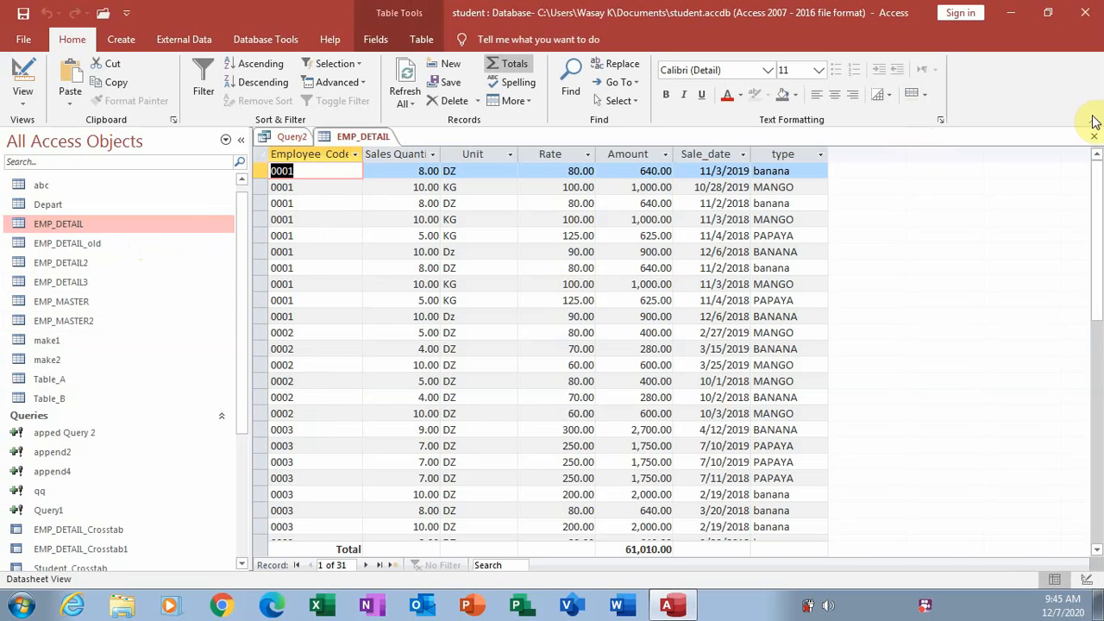
{"action": "left_click", "coordinate": [1095, 142]}
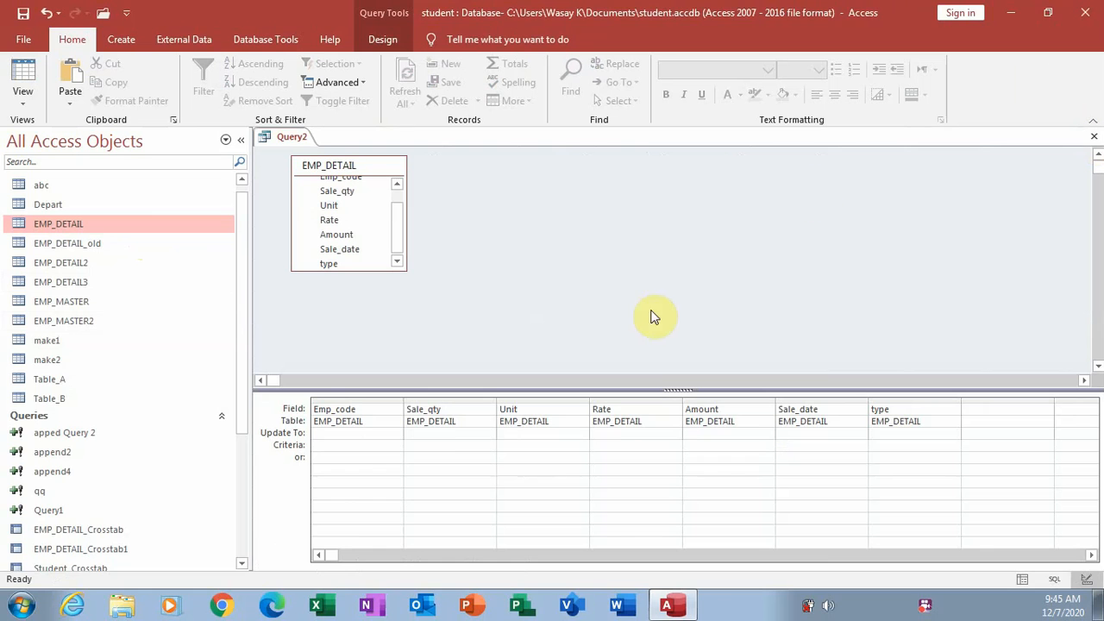
{"action": "left_click", "coordinate": [358, 447]}
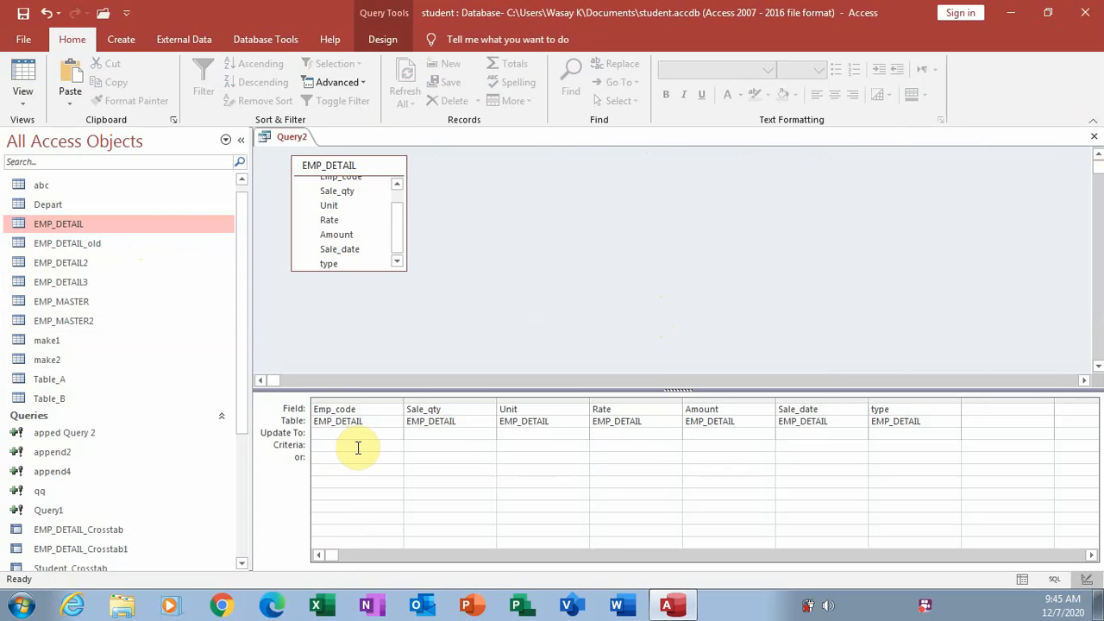
{"action": "type", "text": "0001"}
{"action": "key", "text": "Down"}
{"action": "key", "text": "Up"}
{"action": "key", "text": "Up"}
{"action": "type", "text": "0006"}
{"action": "key", "text": "Down"}
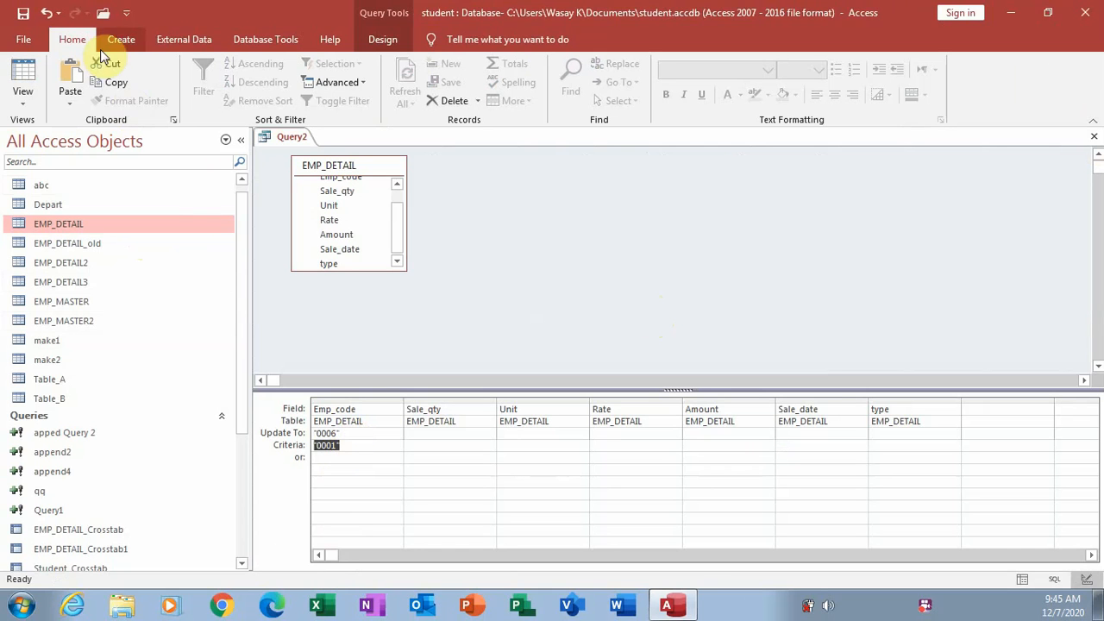
Try to run the update query that changes Emp_code from 0001 to 0006
{"action": "left_click", "coordinate": [388, 36]}
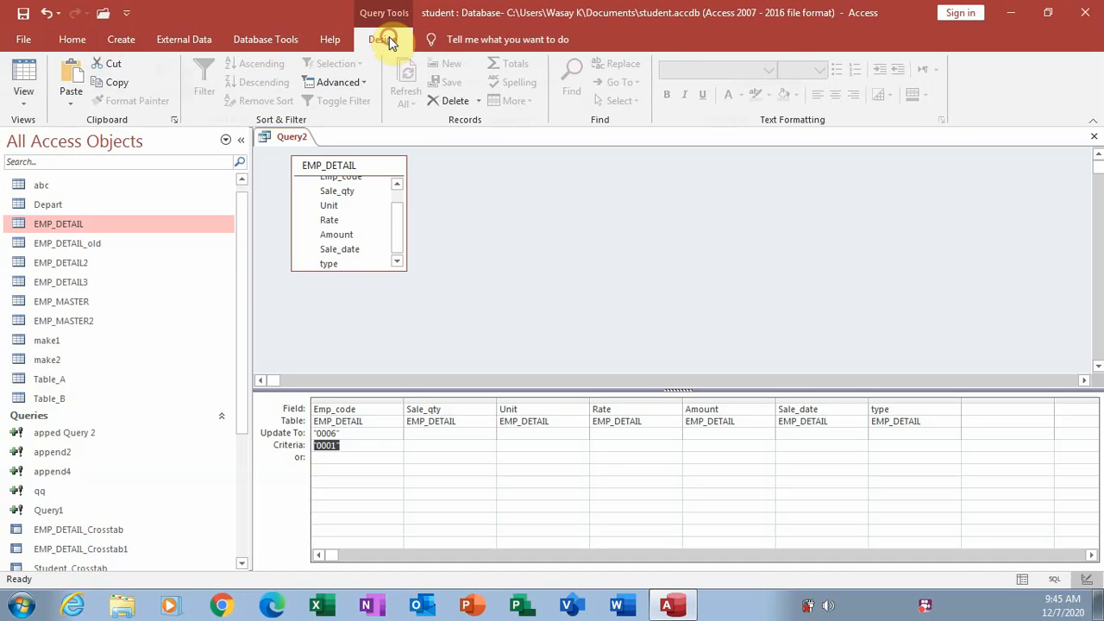
{"action": "left_click", "coordinate": [55, 71]}
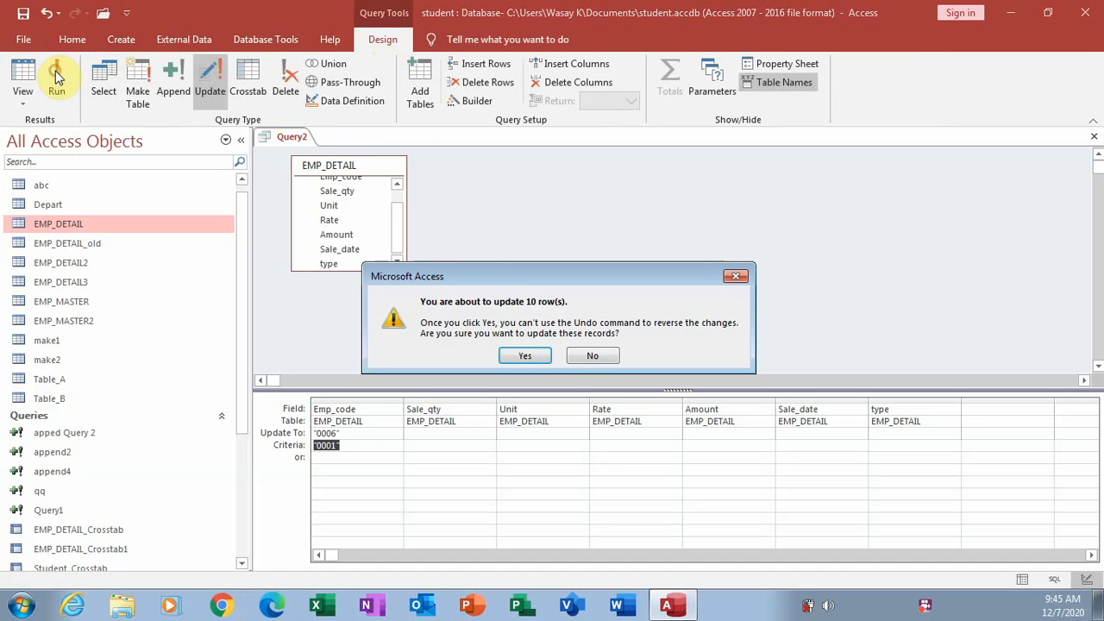
{"action": "left_click", "coordinate": [521, 355]}
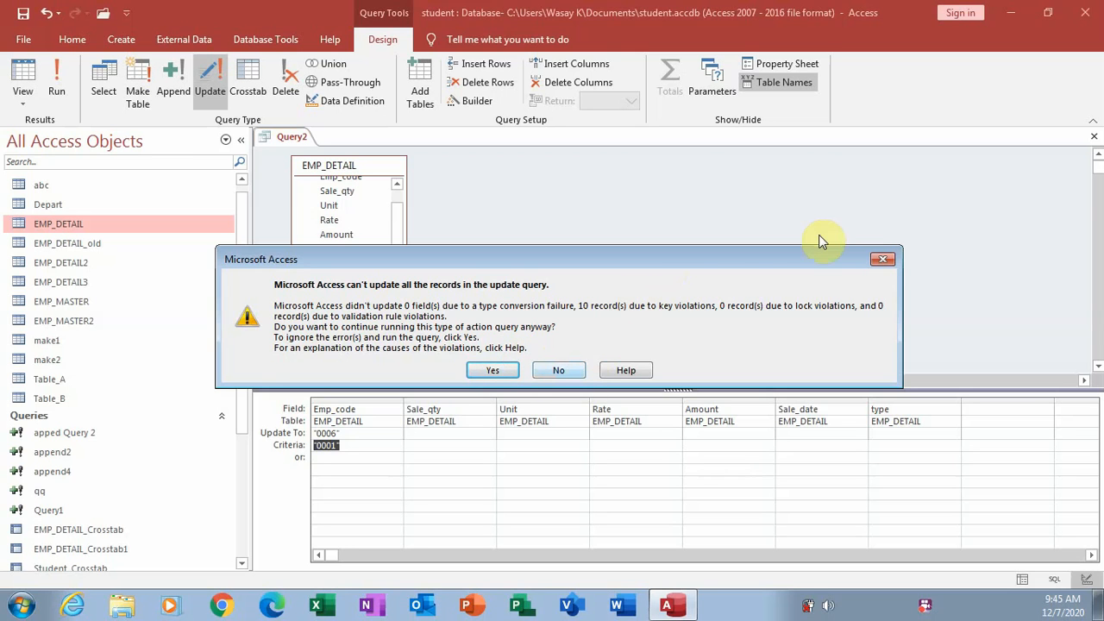
{"action": "left_click", "coordinate": [883, 259]}
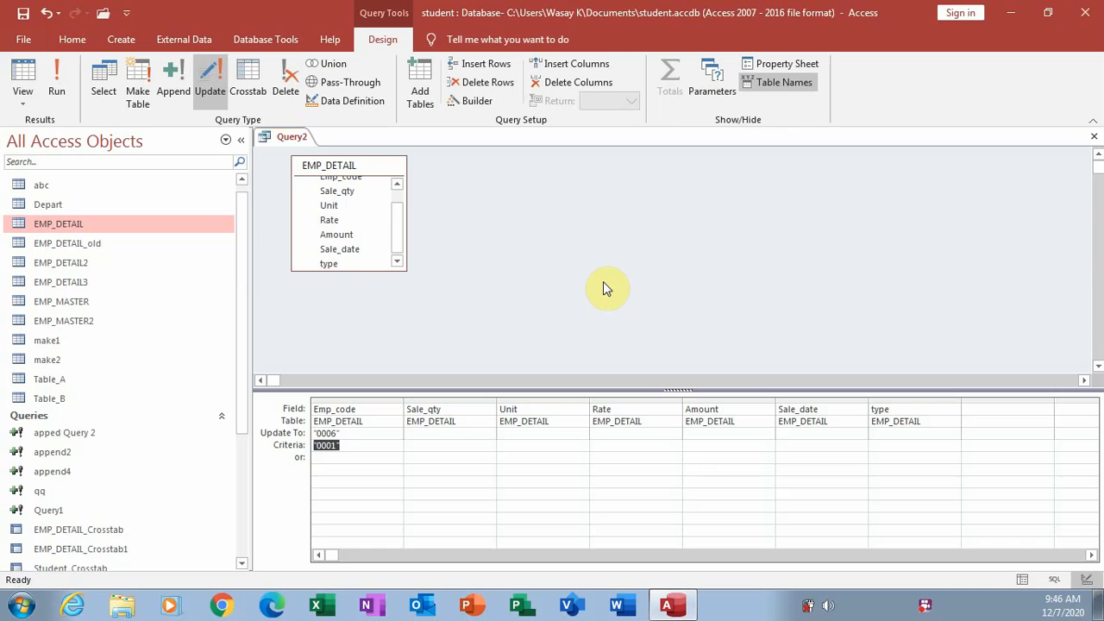
Examine the relationship between EMP_MASTER and EMP_DETAIL in the database's relationships layout, and close it
{"action": "left_click", "coordinate": [264, 41]}
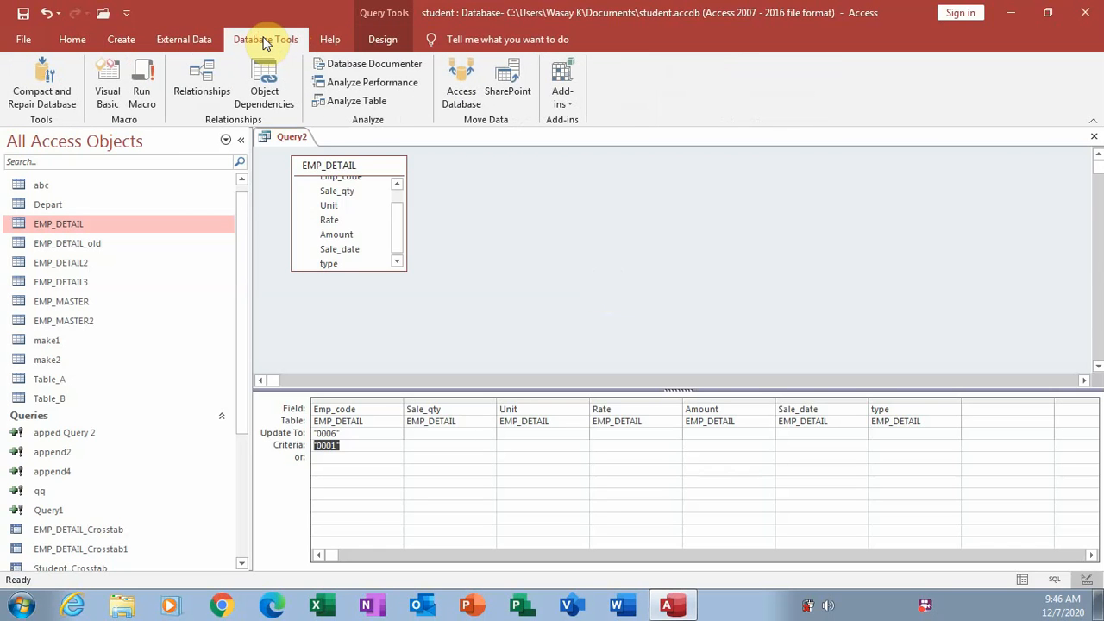
{"action": "left_click", "coordinate": [205, 76]}
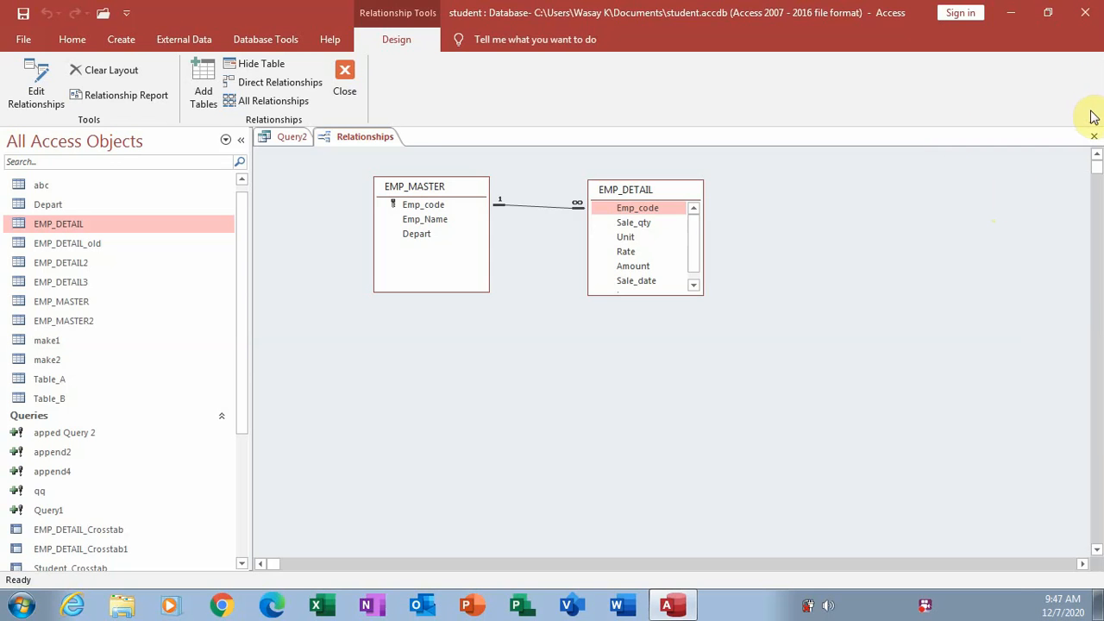
{"action": "left_click", "coordinate": [1094, 136]}
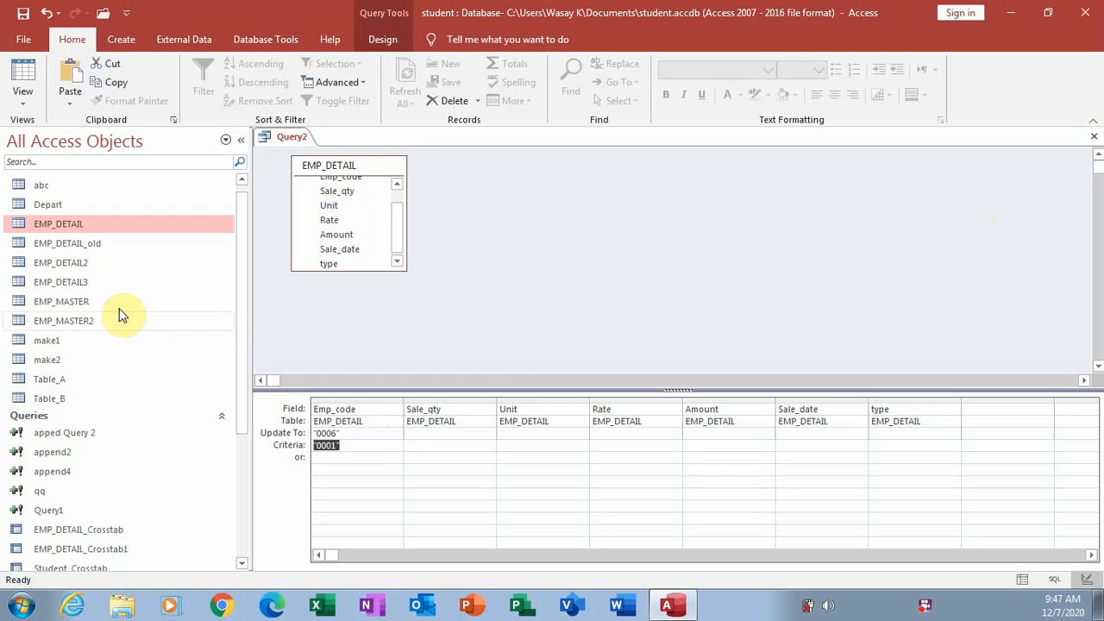
Open the EMP_DETAIL table to check its employee codes, and close it
{"action": "right_click", "coordinate": [132, 218]}
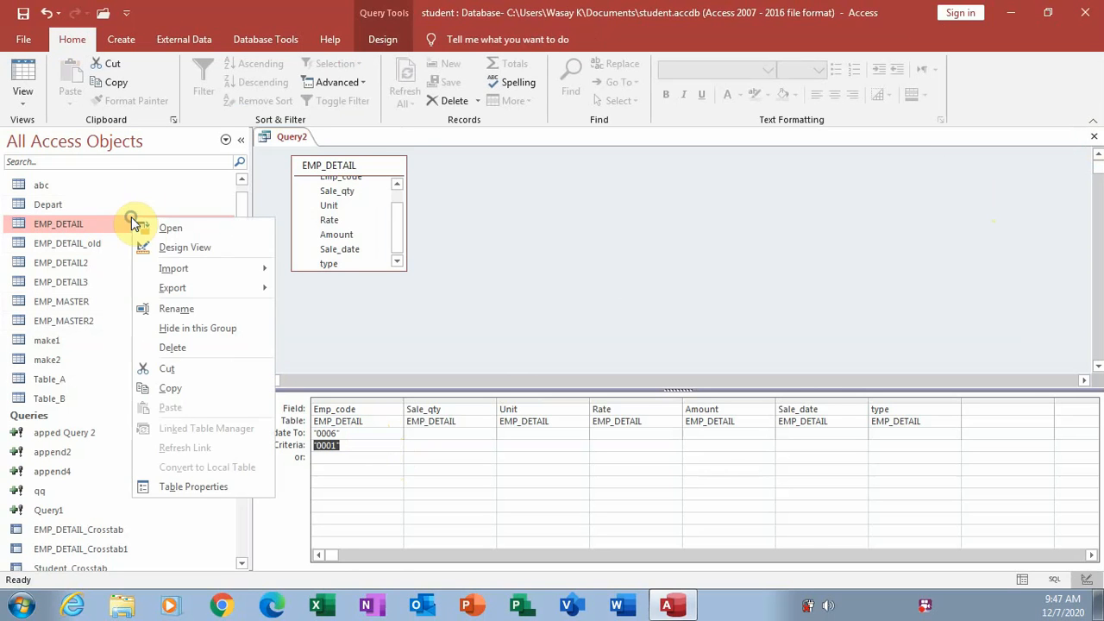
{"action": "left_click", "coordinate": [192, 228]}
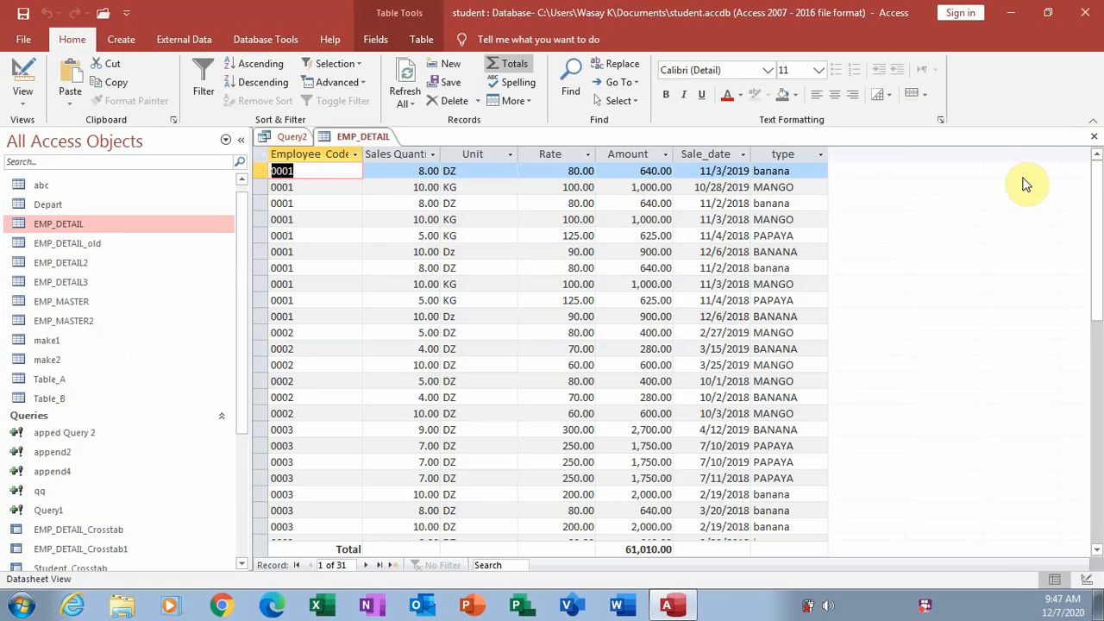
{"action": "left_click", "coordinate": [1094, 137]}
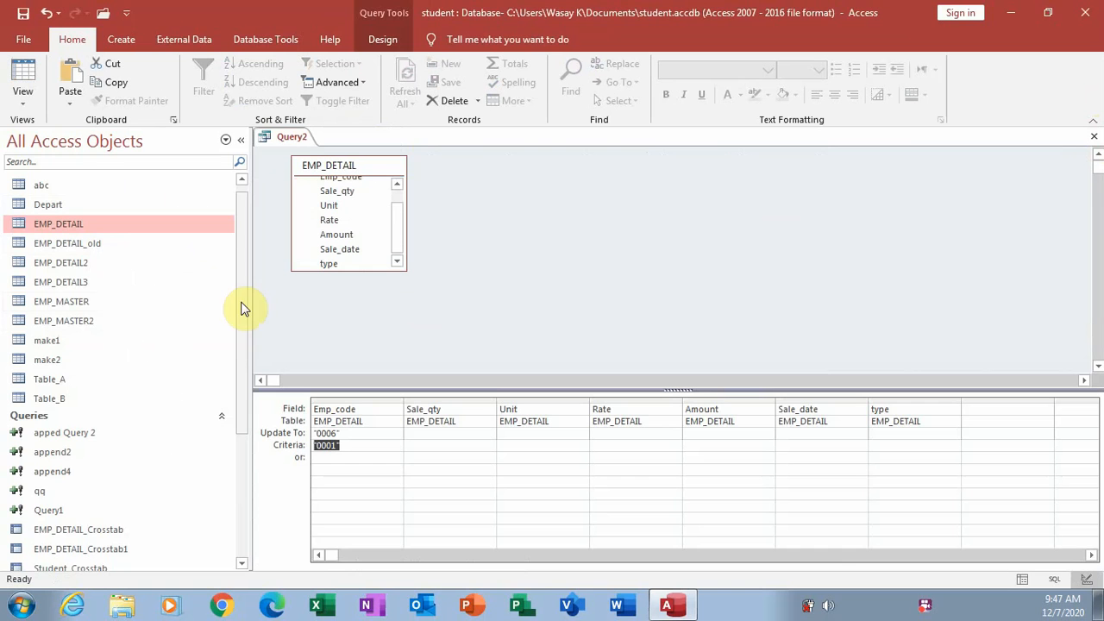
Add a record with employee code 0006 to the EMP_MASTER table and close the table
{"action": "left_click", "coordinate": [125, 302]}
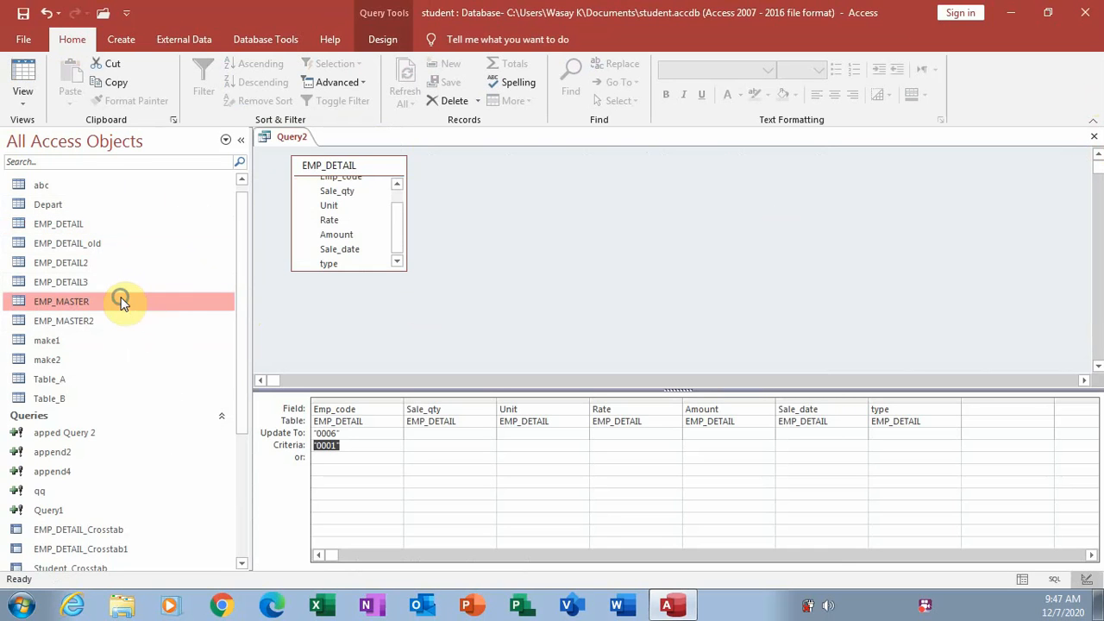
{"action": "right_click", "coordinate": [124, 300]}
{"action": "left_click", "coordinate": [183, 308]}
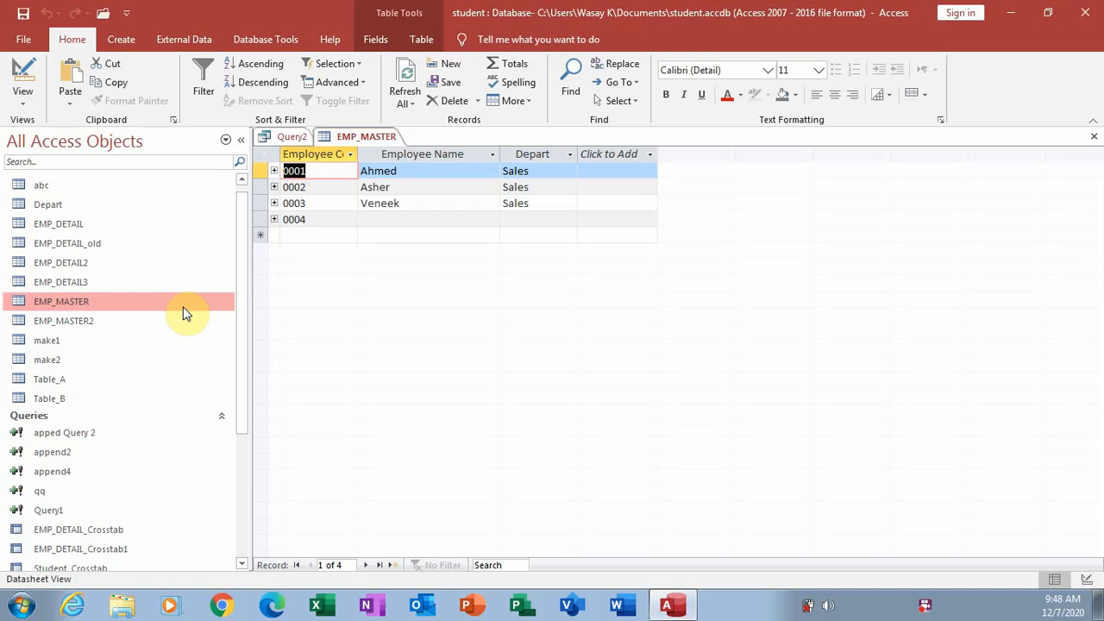
{"action": "left_click", "coordinate": [300, 236]}
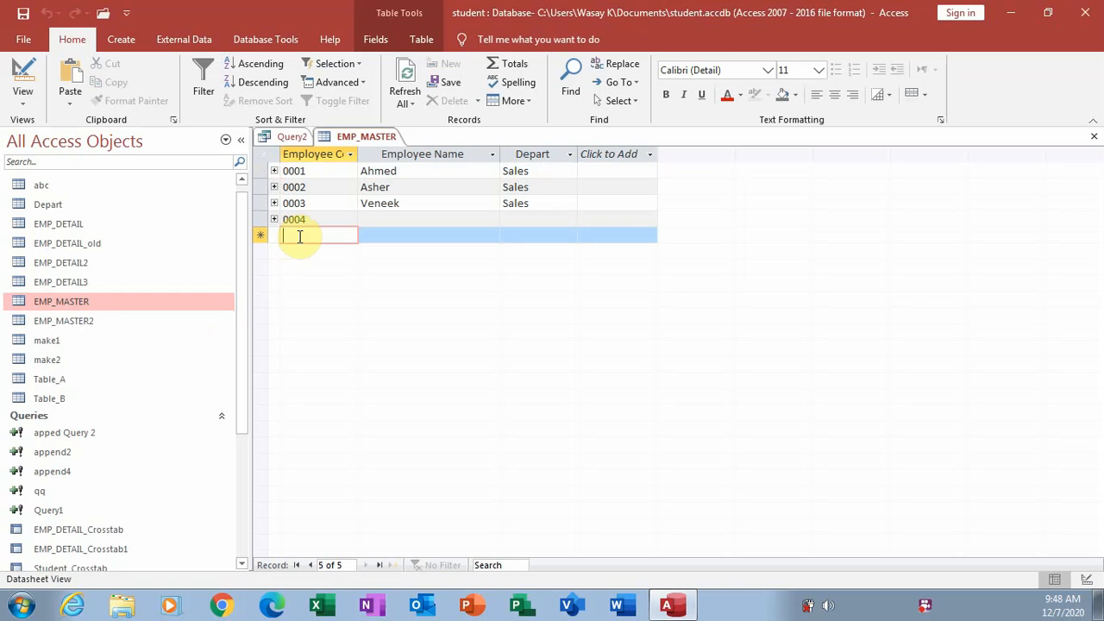
{"action": "type", "text": "0005"}
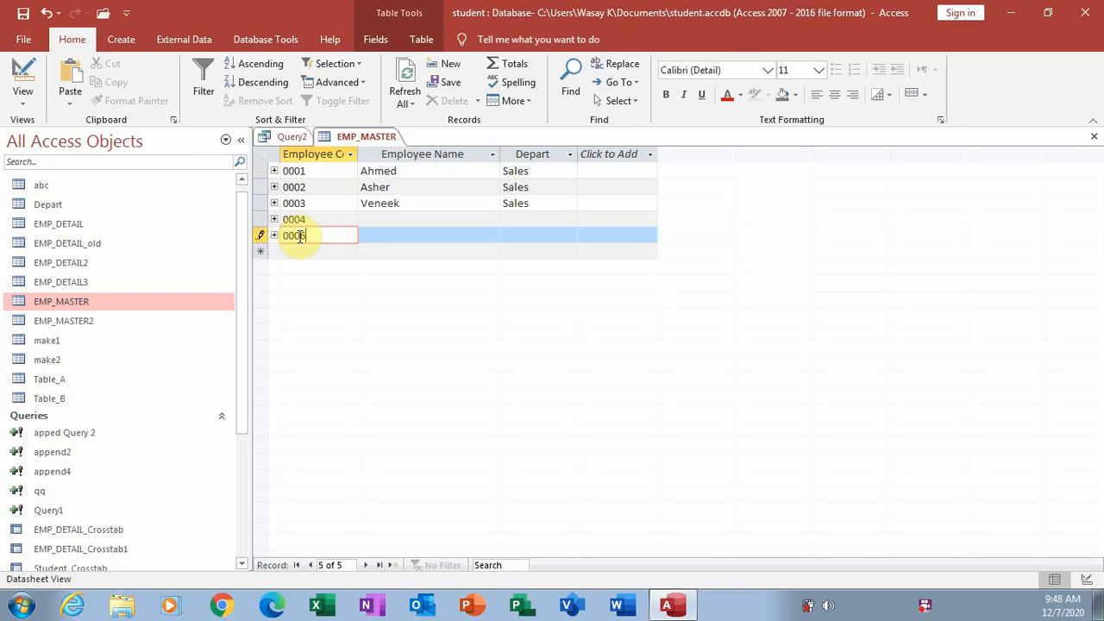
{"action": "key", "text": "Down"}
{"action": "key", "text": "Up"}
{"action": "key", "text": "Right"}
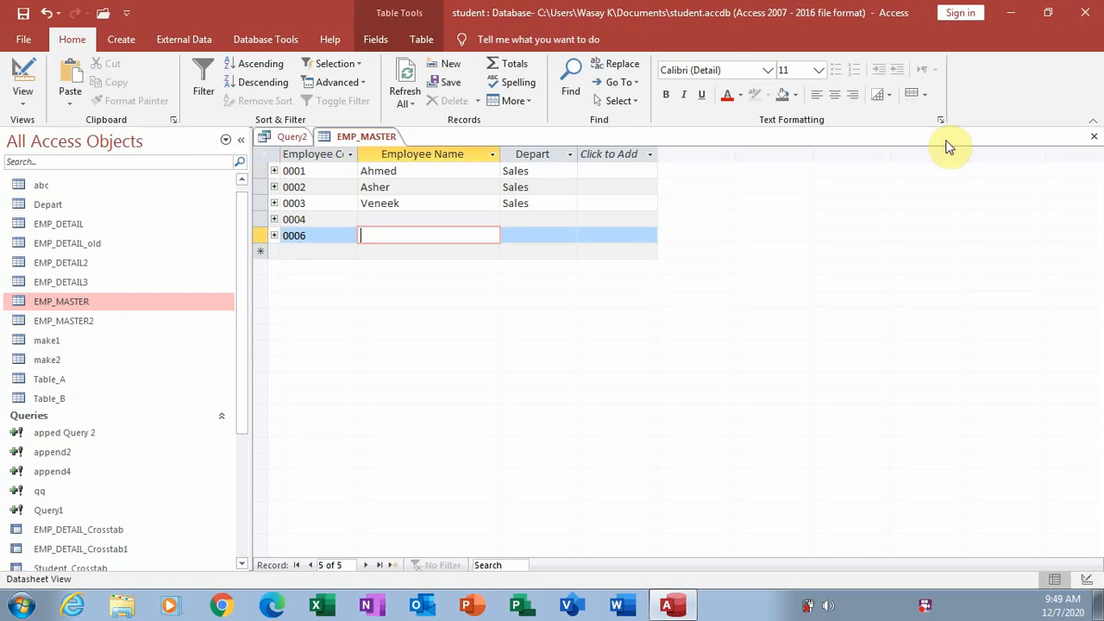
{"action": "left_click", "coordinate": [1094, 136]}
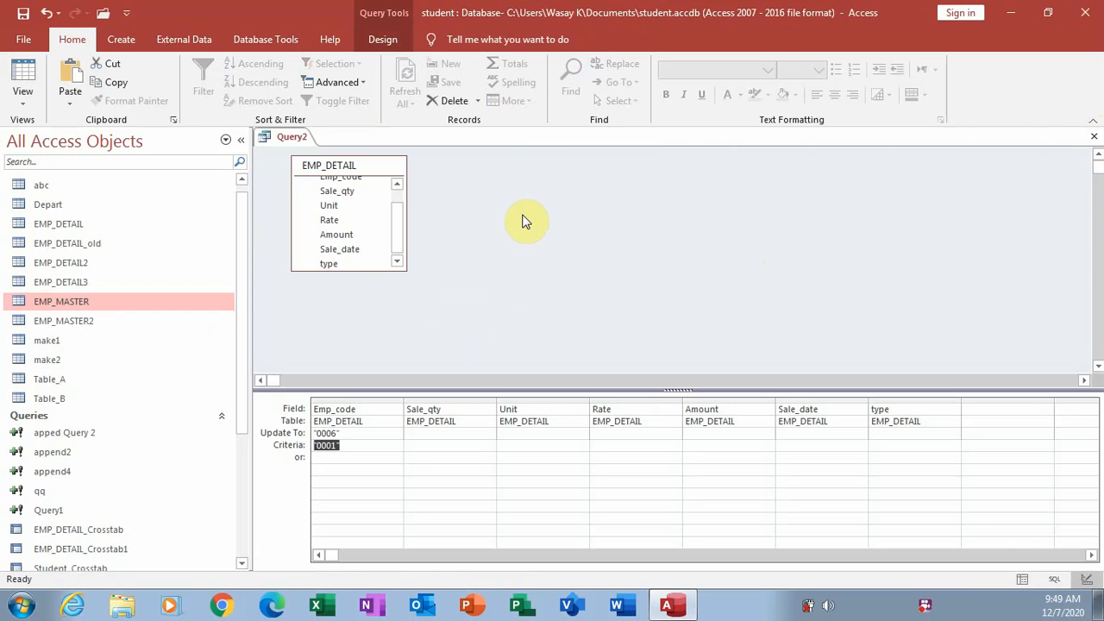
Run the Emp_code update query again and confirm updating the matching records
{"action": "left_click", "coordinate": [382, 39]}
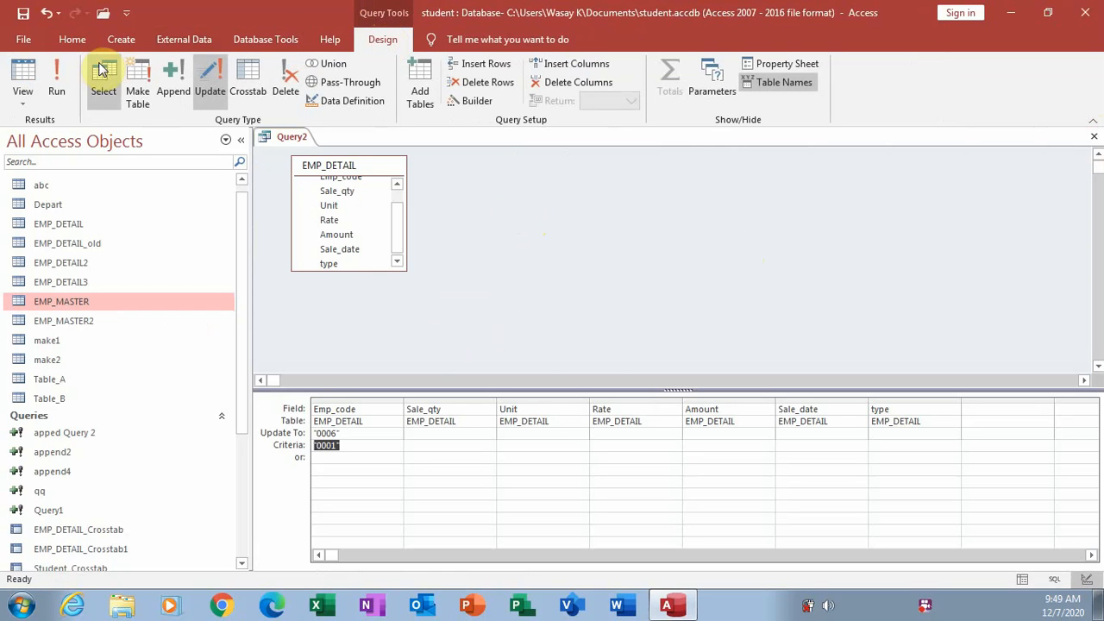
{"action": "left_click", "coordinate": [57, 80]}
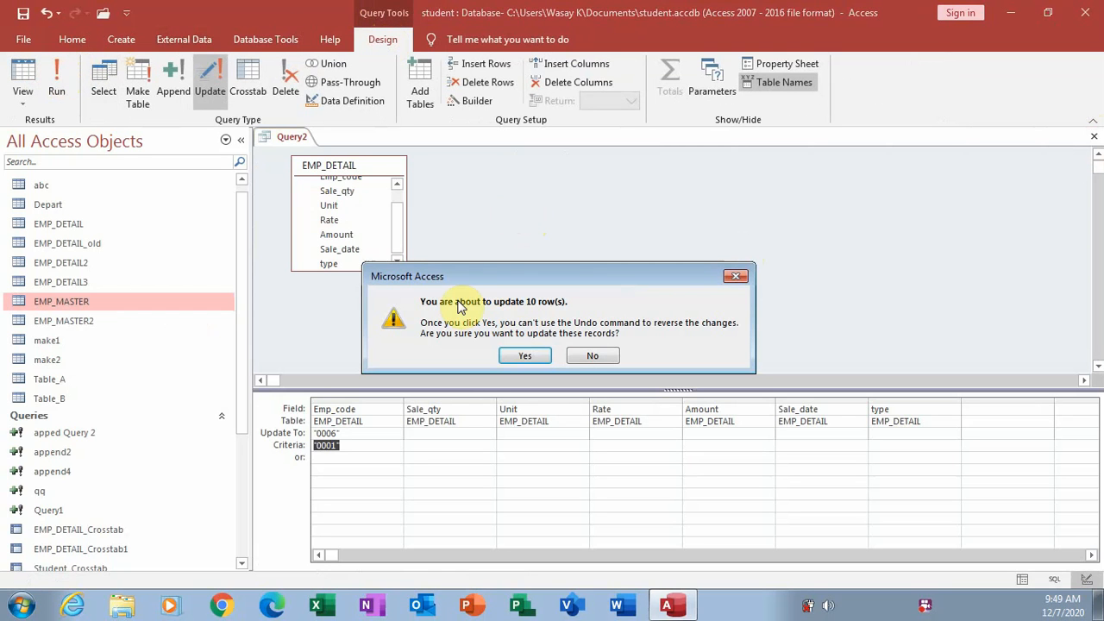
{"action": "left_click", "coordinate": [525, 357]}
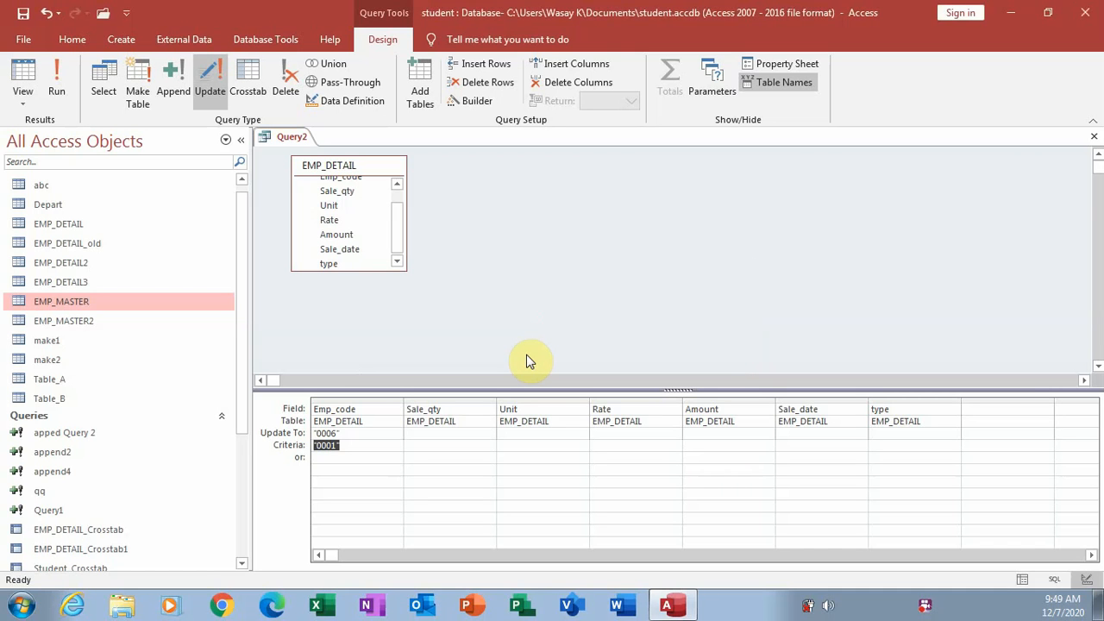
Open the EMP_DETAIL table, examine the records with employee code 0006, and close the table
{"action": "right_click", "coordinate": [131, 231]}
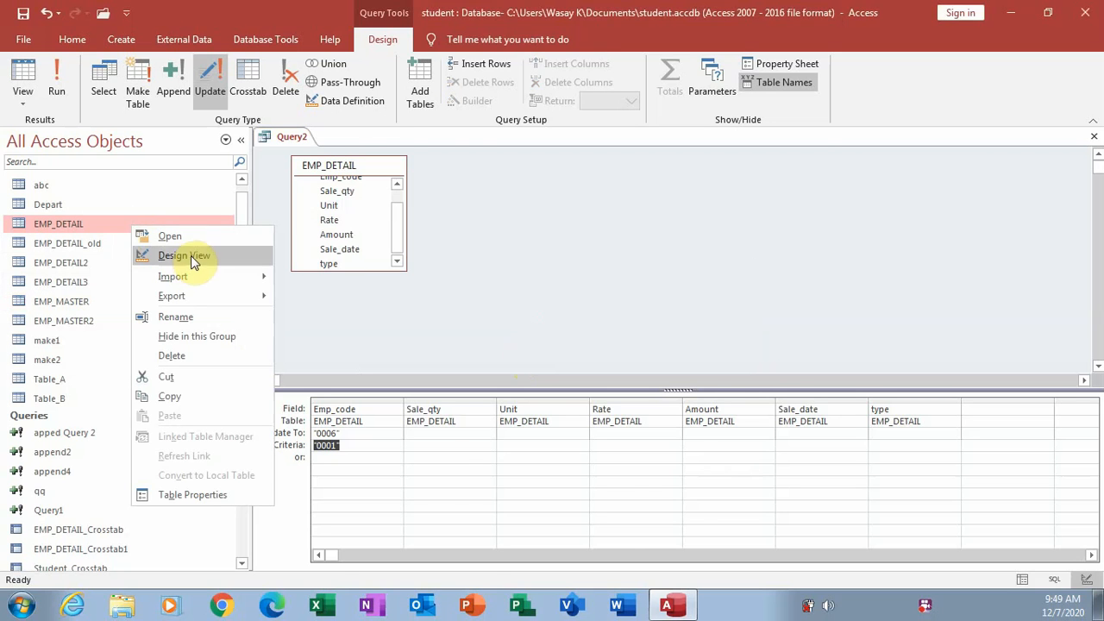
{"action": "left_click", "coordinate": [206, 233]}
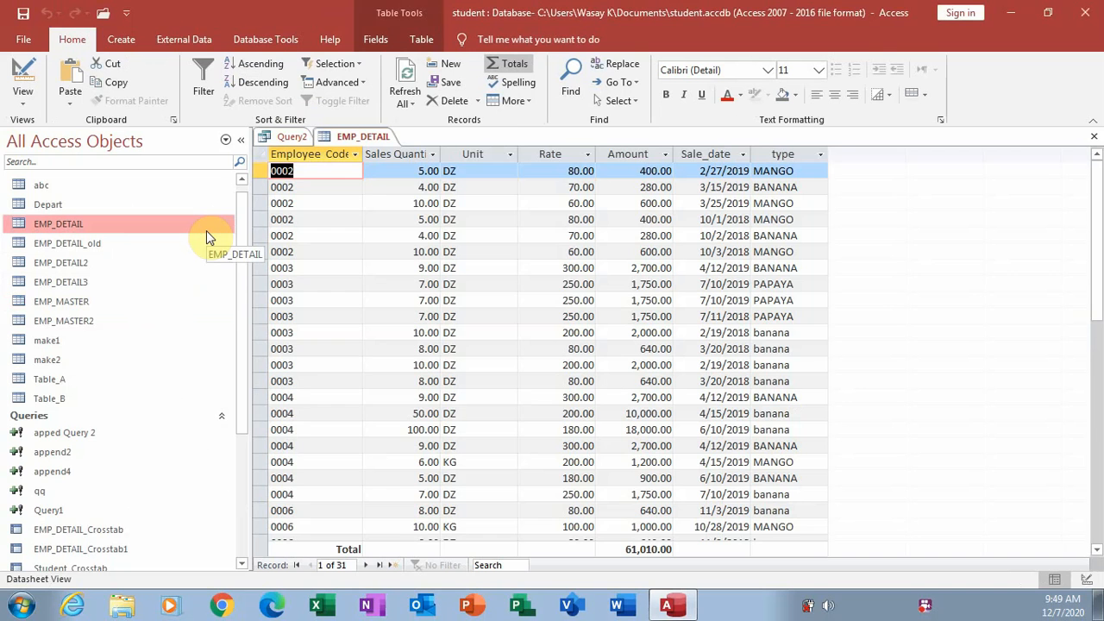
{"action": "key", "text": "Down"}
{"action": "key", "text": "Down"}
{"action": "key", "text": "Down"}
{"action": "key", "text": "Down"}
{"action": "key", "text": "Down"}
{"action": "key", "text": "Down"}
{"action": "key", "text": "Down"}
{"action": "key", "text": "Down"}
{"action": "key", "text": "Down"}
{"action": "key", "text": "Down"}
{"action": "key", "text": "Down"}
{"action": "key", "text": "Down"}
{"action": "key", "text": "Down"}
{"action": "key", "text": "Down"}
{"action": "key", "text": "Down"}
{"action": "key", "text": "Down"}
{"action": "key", "text": "Down"}
{"action": "key", "text": "Down"}
{"action": "key", "text": "Down"}
{"action": "key", "text": "Down"}
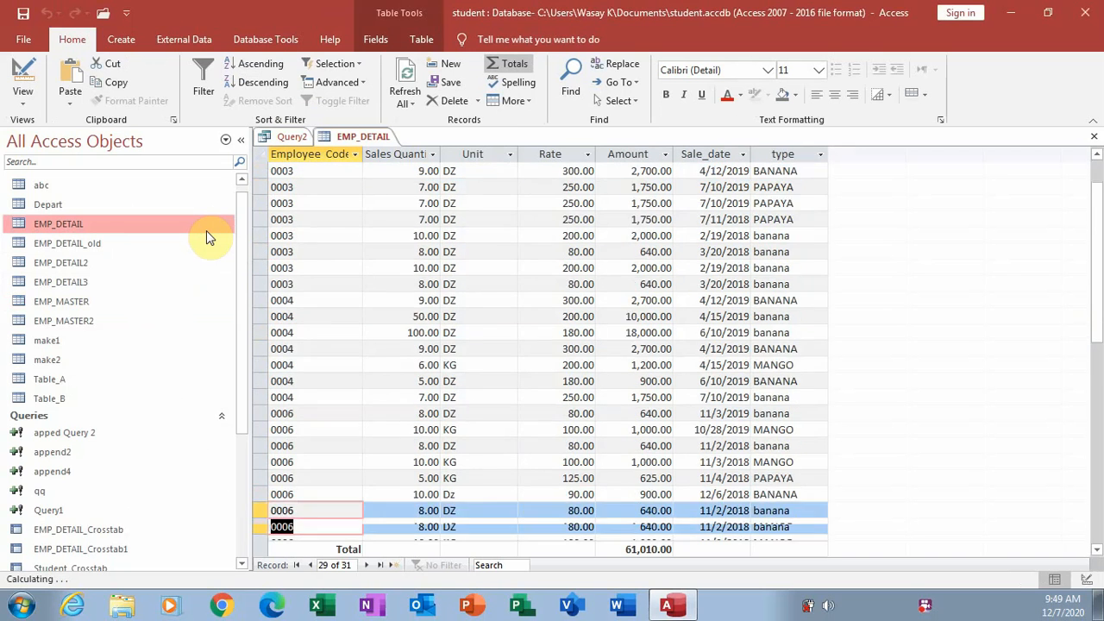
{"action": "key", "text": "Down"}
{"action": "key", "text": "Down"}
{"action": "key", "text": "Down"}
{"action": "key", "text": "Up"}
{"action": "key", "text": "Up"}
{"action": "key", "text": "Up"}
{"action": "key", "text": "Up"}
{"action": "key", "text": "Up"}
{"action": "key", "text": "Up"}
{"action": "key", "text": "Up"}
{"action": "key", "text": "Up"}
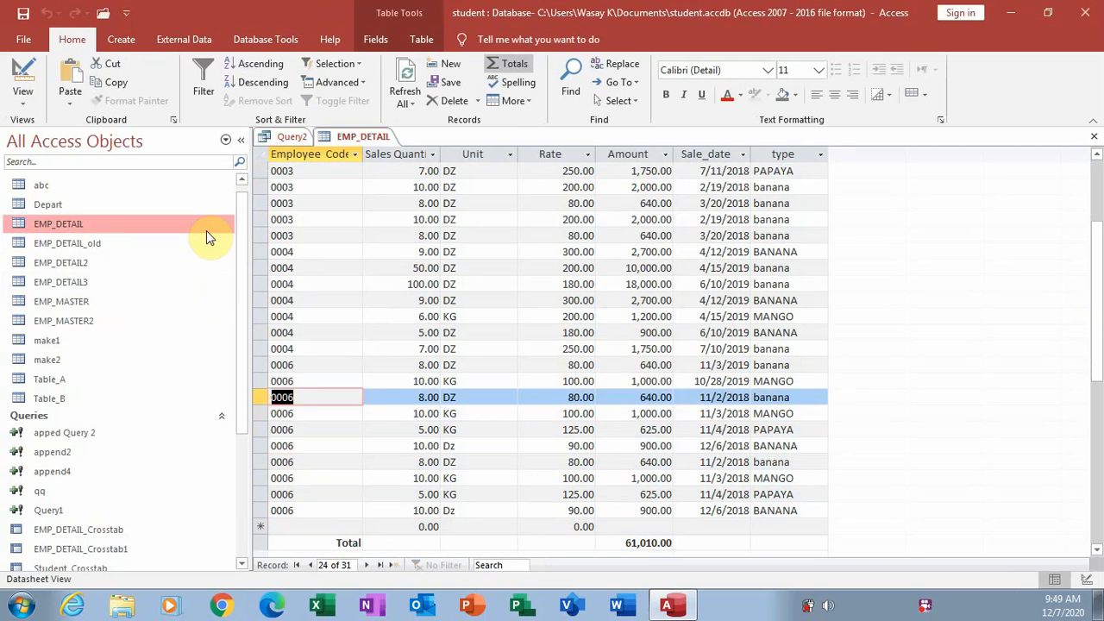
{"action": "key", "text": "Up"}
{"action": "key", "text": "Up"}
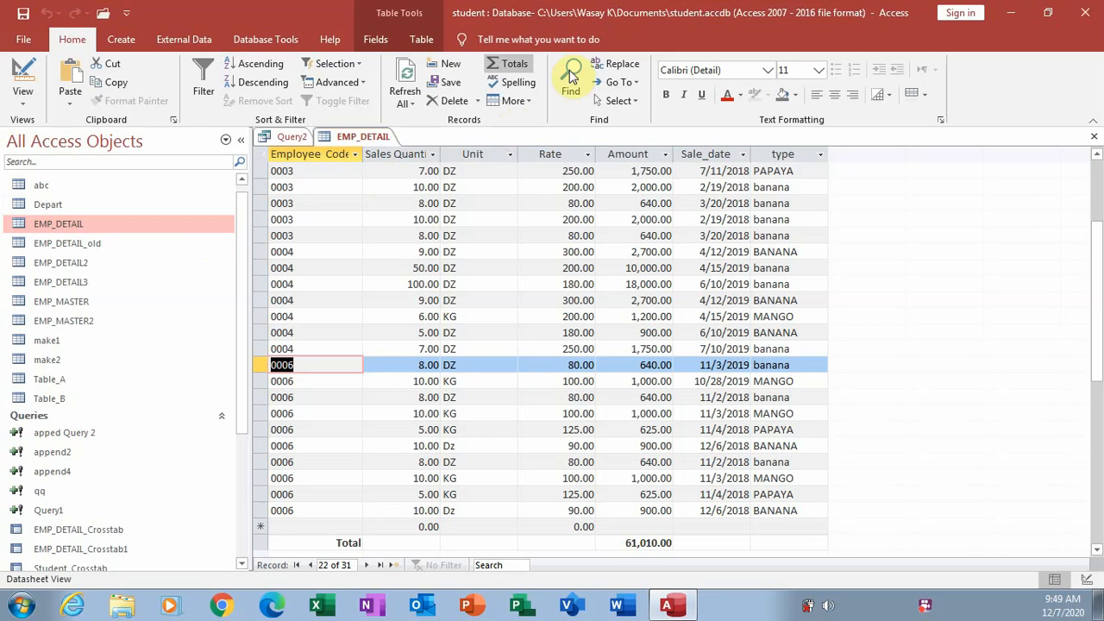
{"action": "left_click", "coordinate": [1094, 136]}
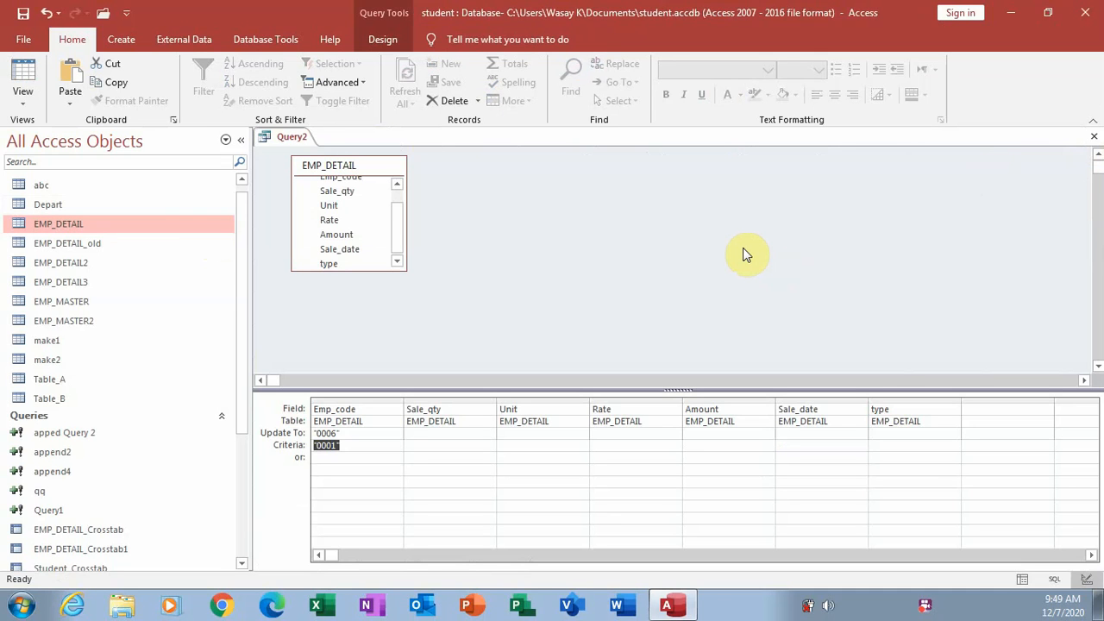